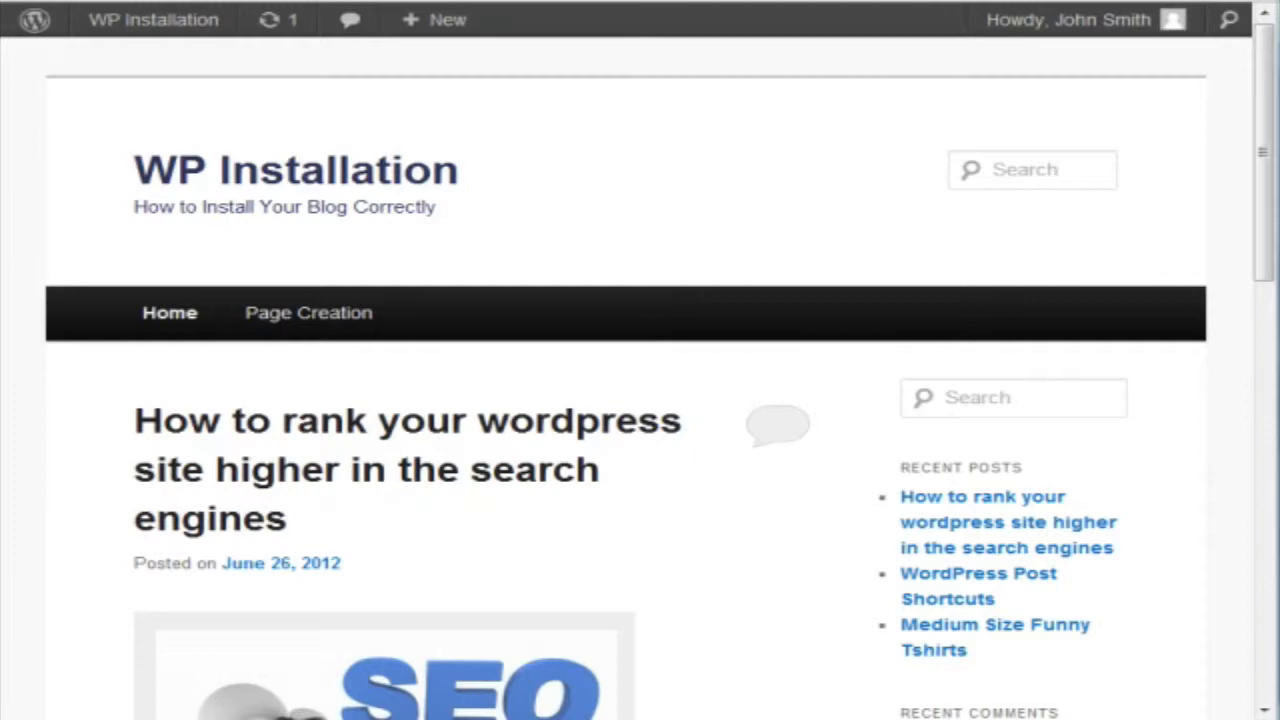
# Step: Examine the blog's home page, comparing its posts with the sidebar's recent posts, comments, archives, categories and meta sections
pyautogui.click(859, 238)
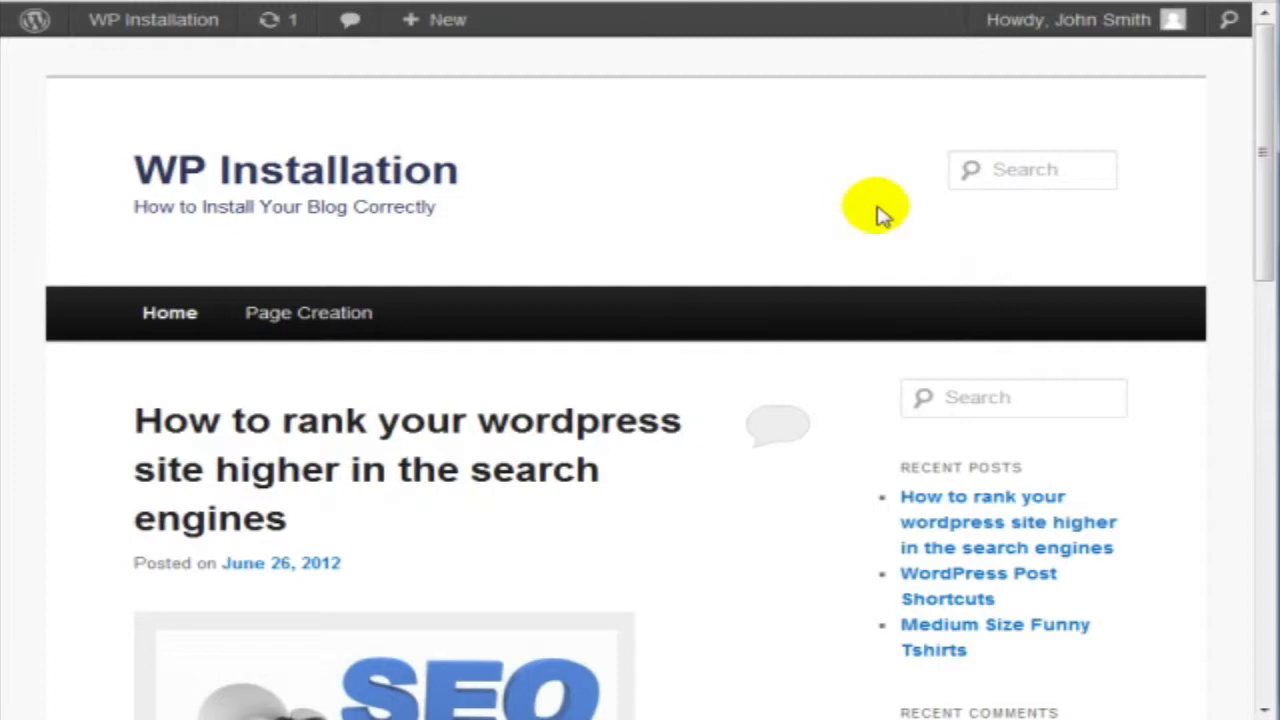
pyautogui.scroll(-1, 877, 214)
pyautogui.scroll(1, 877, 214)
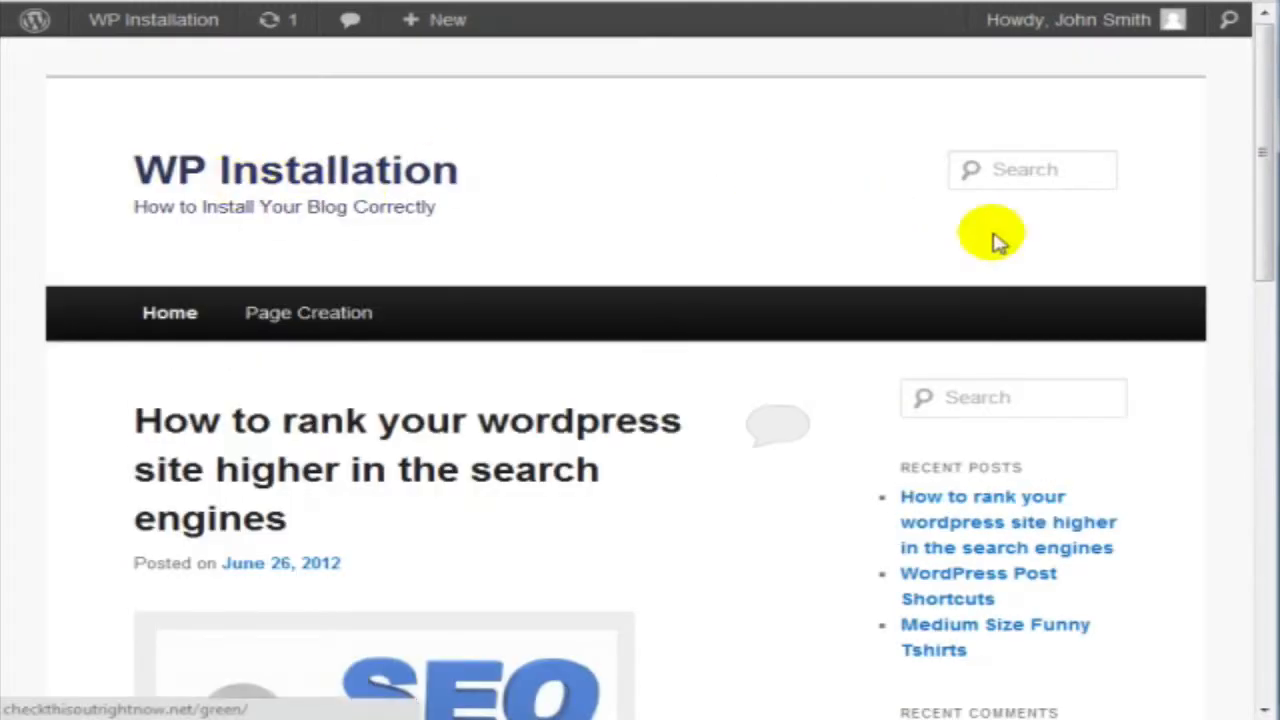
pyautogui.scroll(-3, 993, 240)
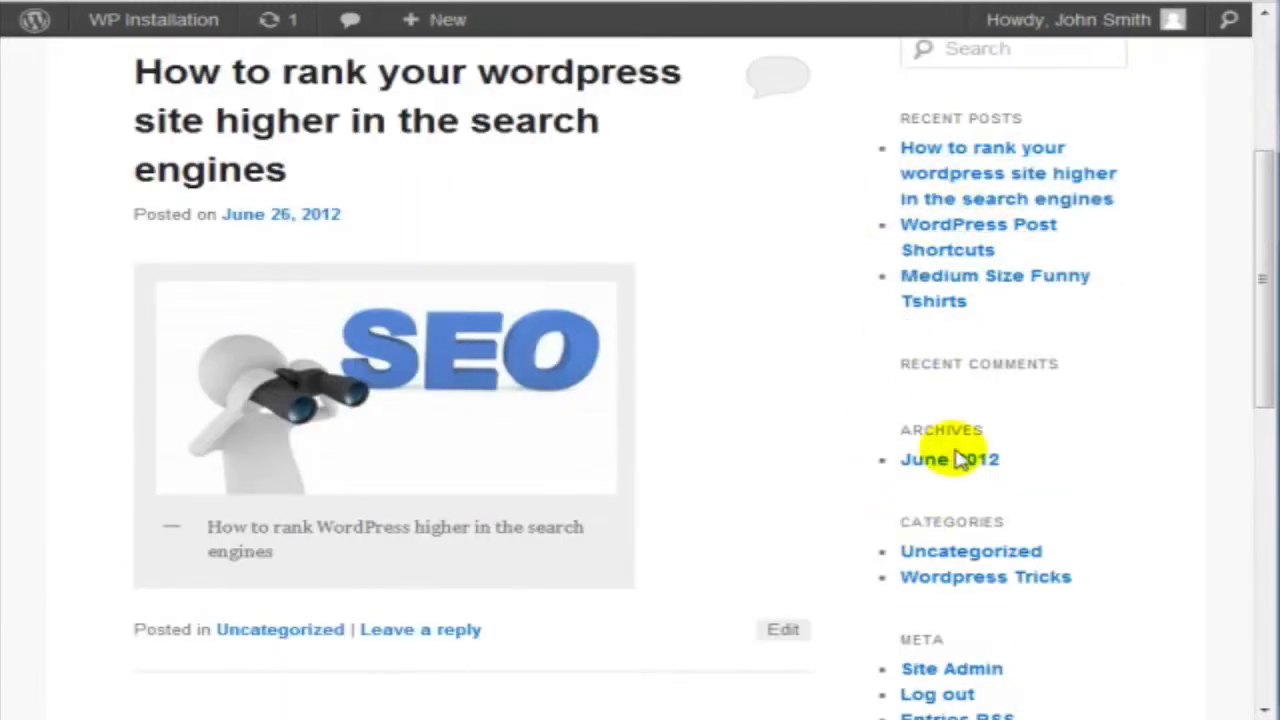
pyautogui.scroll(-3, 1080, 413)
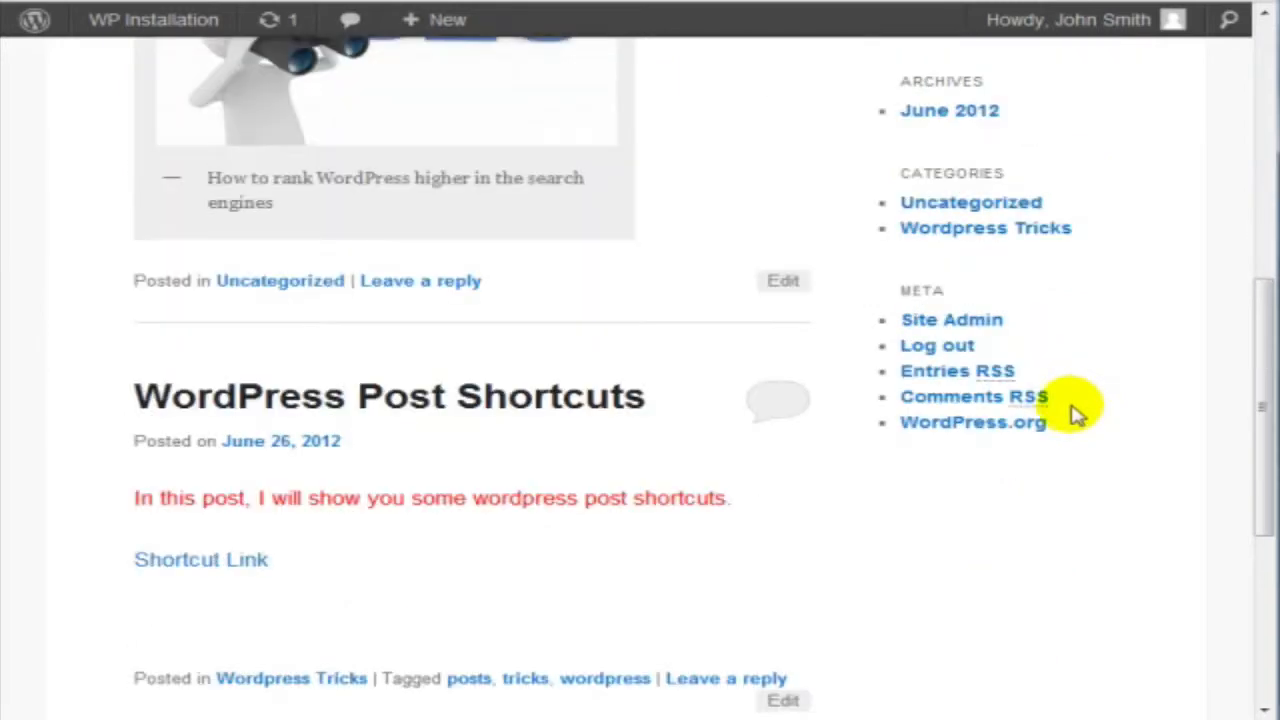
pyautogui.scroll(6, 1078, 418)
pyautogui.scroll(-3, 1080, 420)
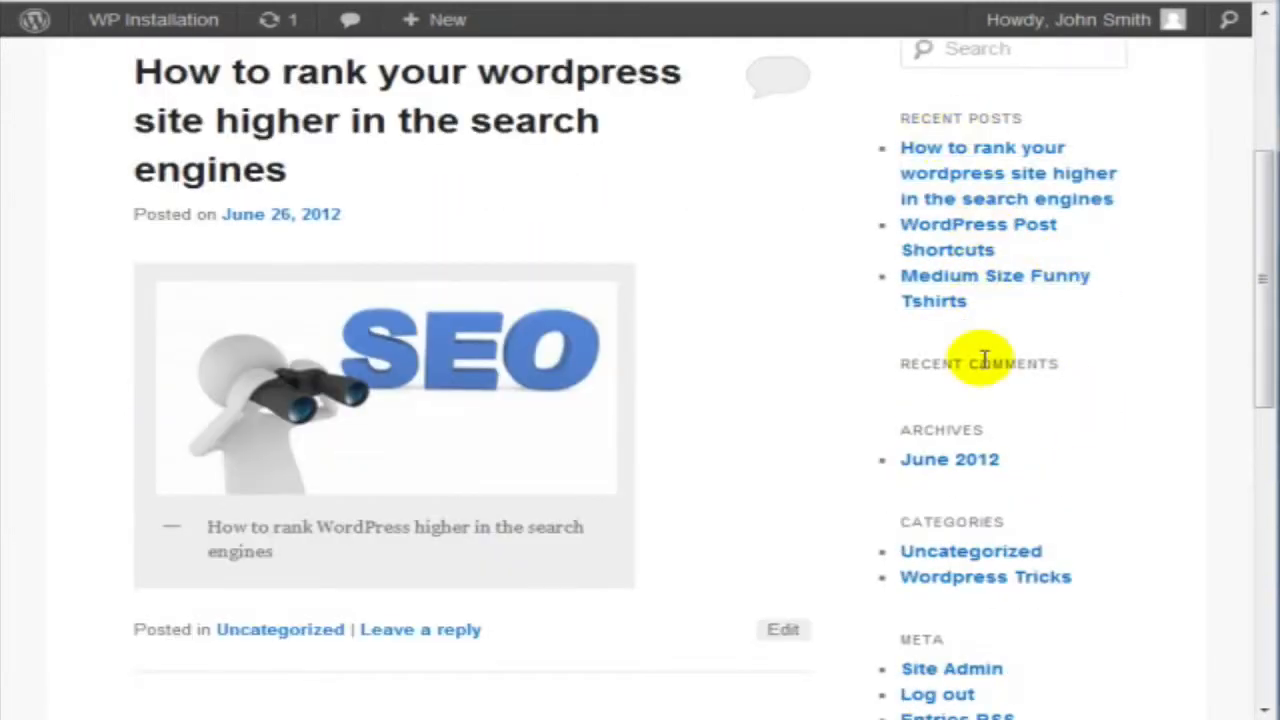
pyautogui.scroll(-1, 986, 363)
pyautogui.scroll(1, 1190, 480)
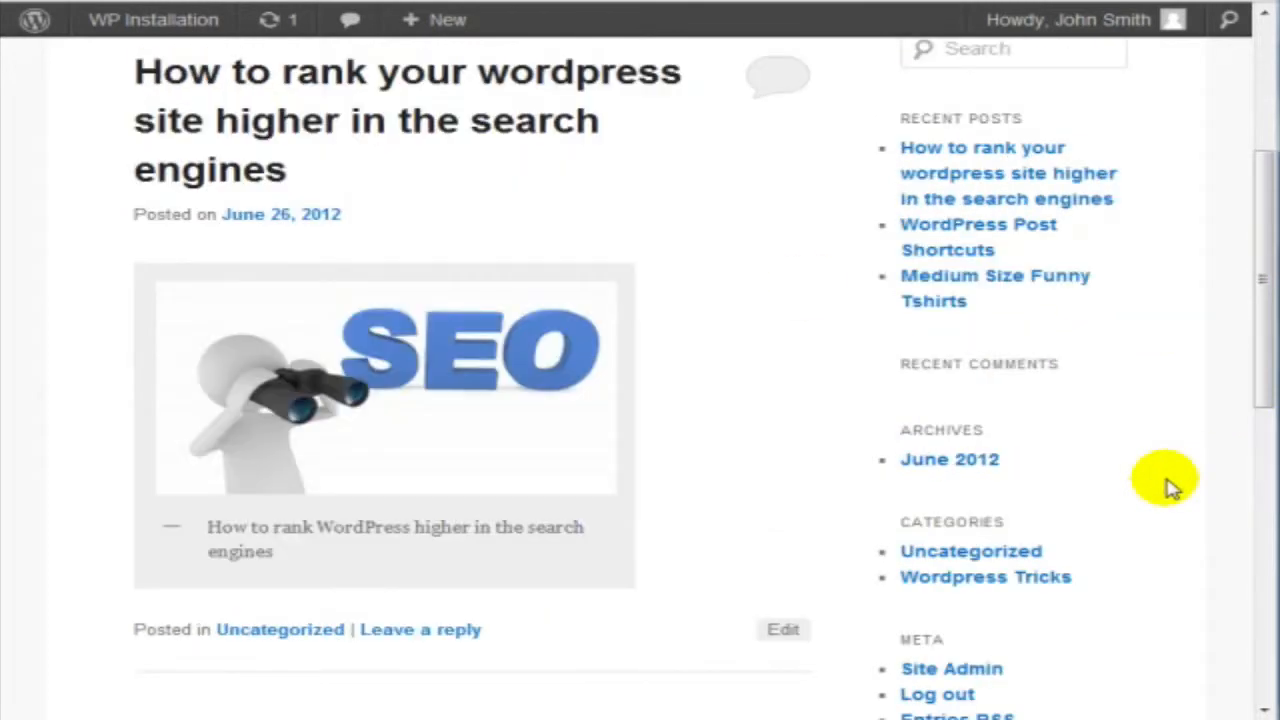
pyautogui.scroll(1, 1172, 485)
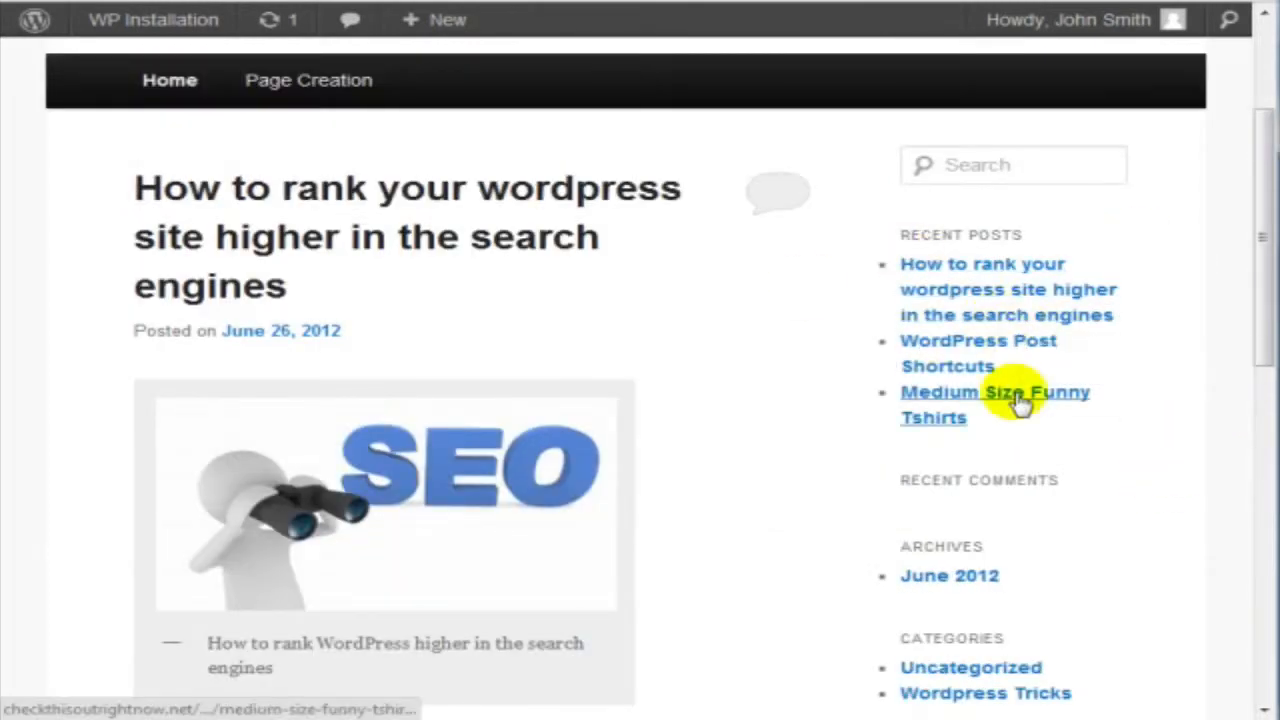
pyautogui.scroll(-4, 1019, 403)
pyautogui.scroll(3, 1025, 400)
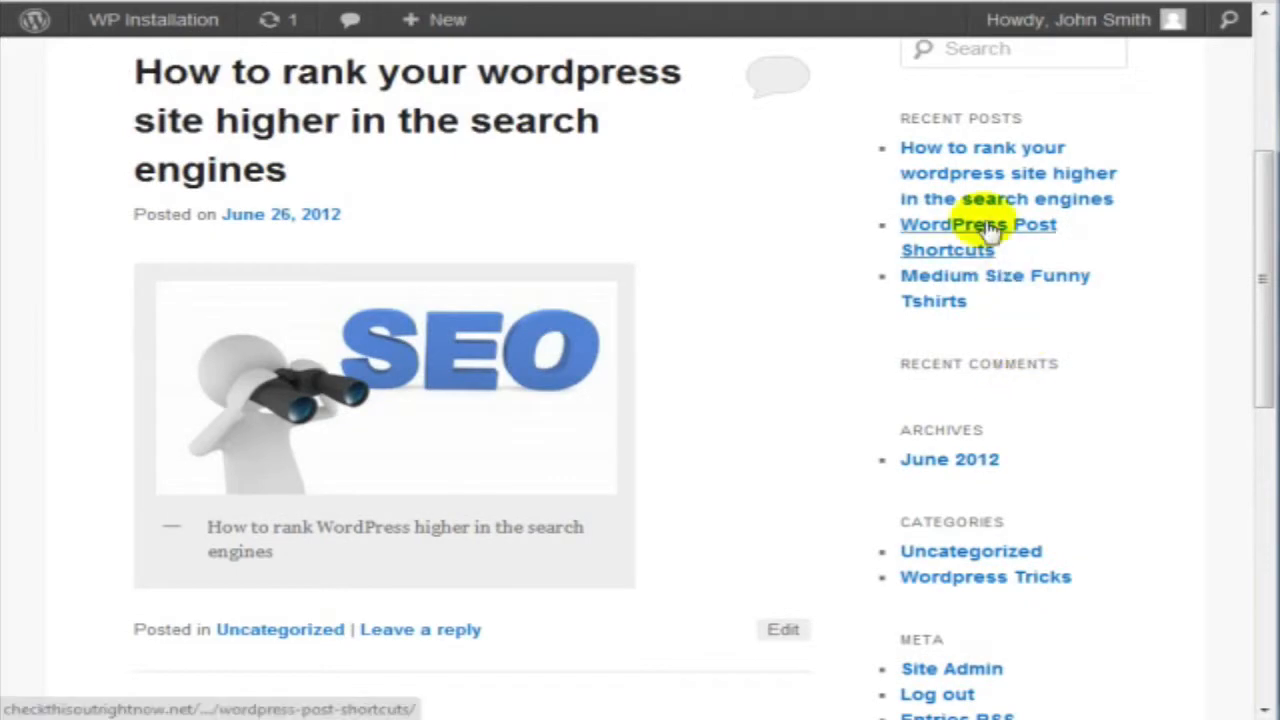
pyautogui.scroll(-7, 990, 228)
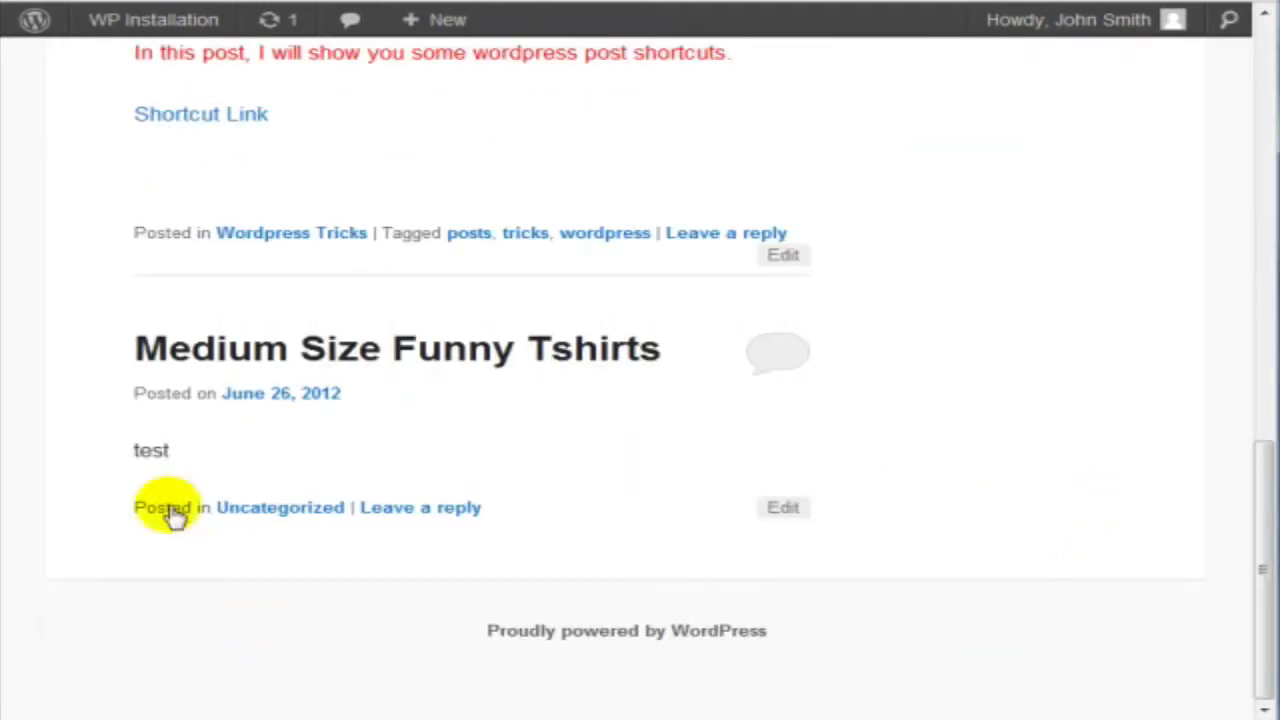
pyautogui.scroll(8, 1140, 430)
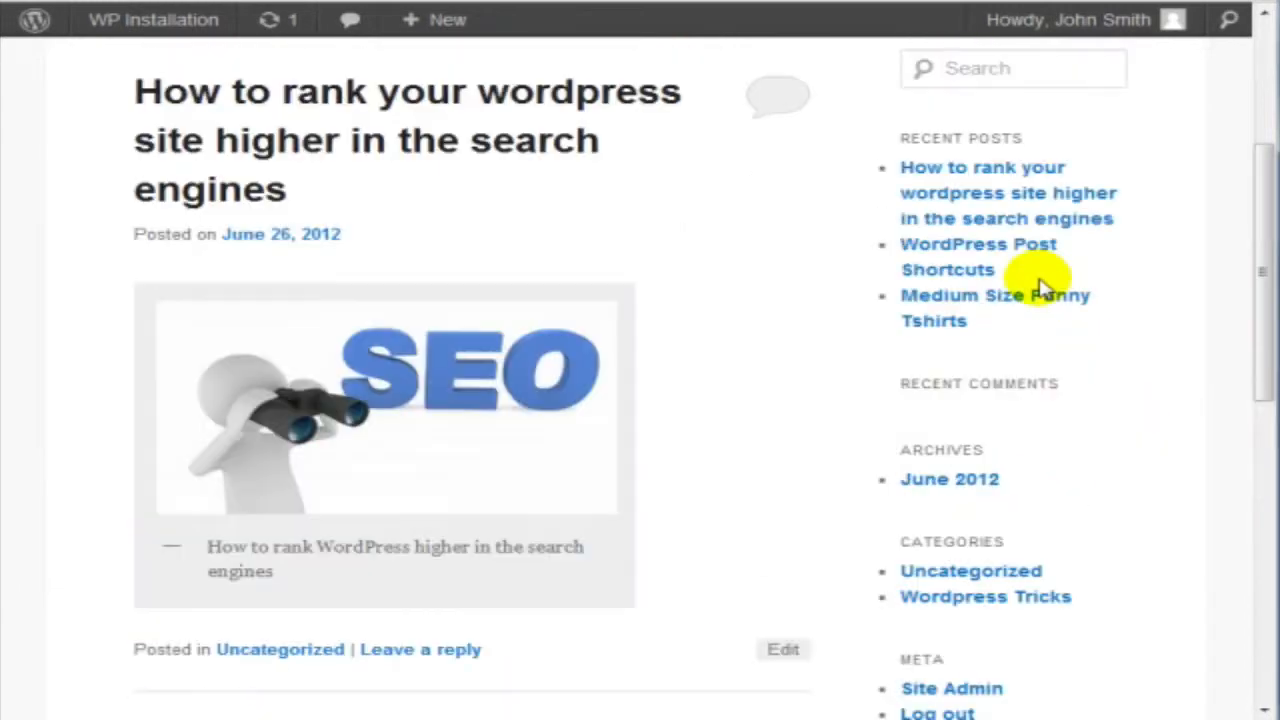
pyautogui.scroll(-7, 986, 205)
pyautogui.scroll(-2, 990, 230)
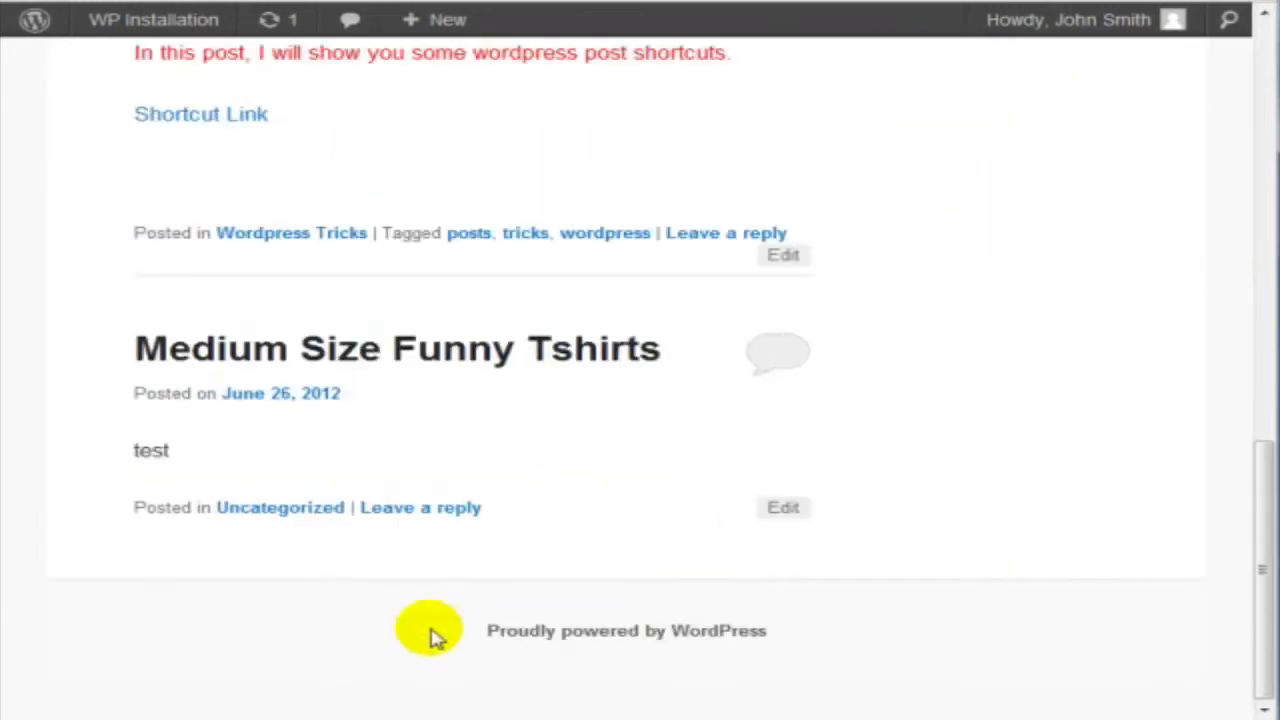
pyautogui.scroll(5, 1088, 312)
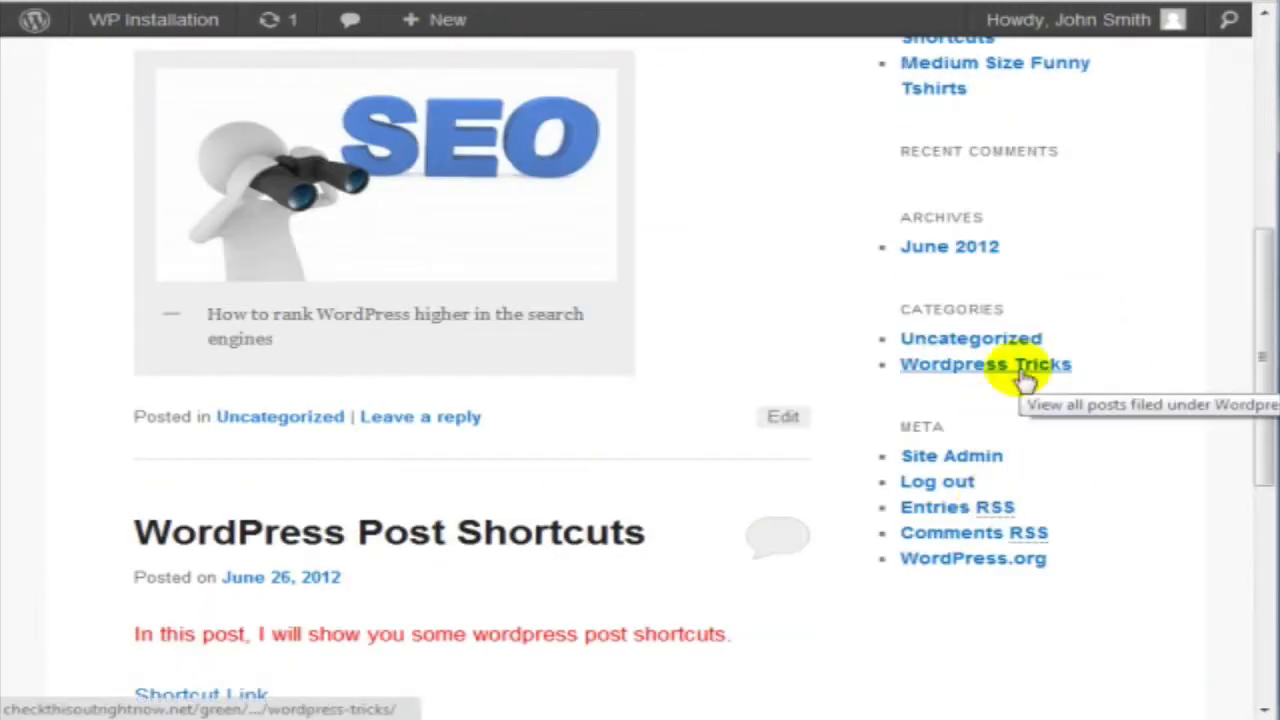
pyautogui.scroll(2, 1022, 374)
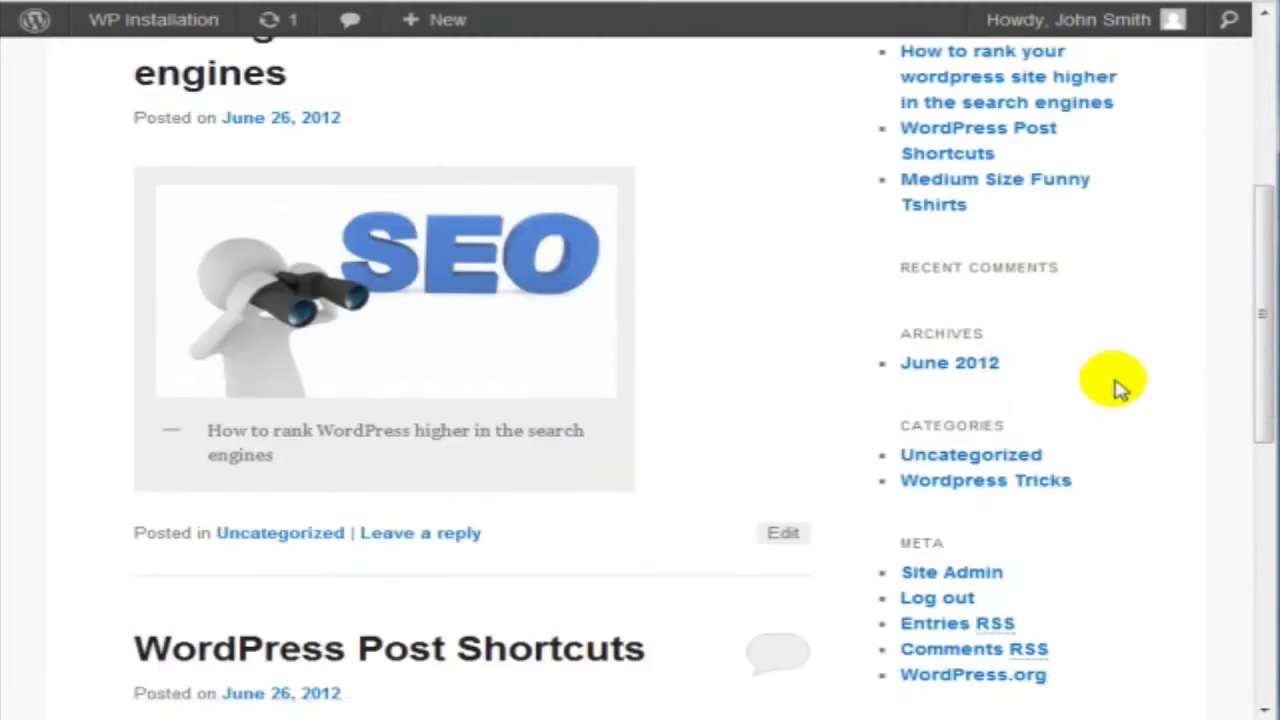
pyautogui.scroll(2, 1118, 388)
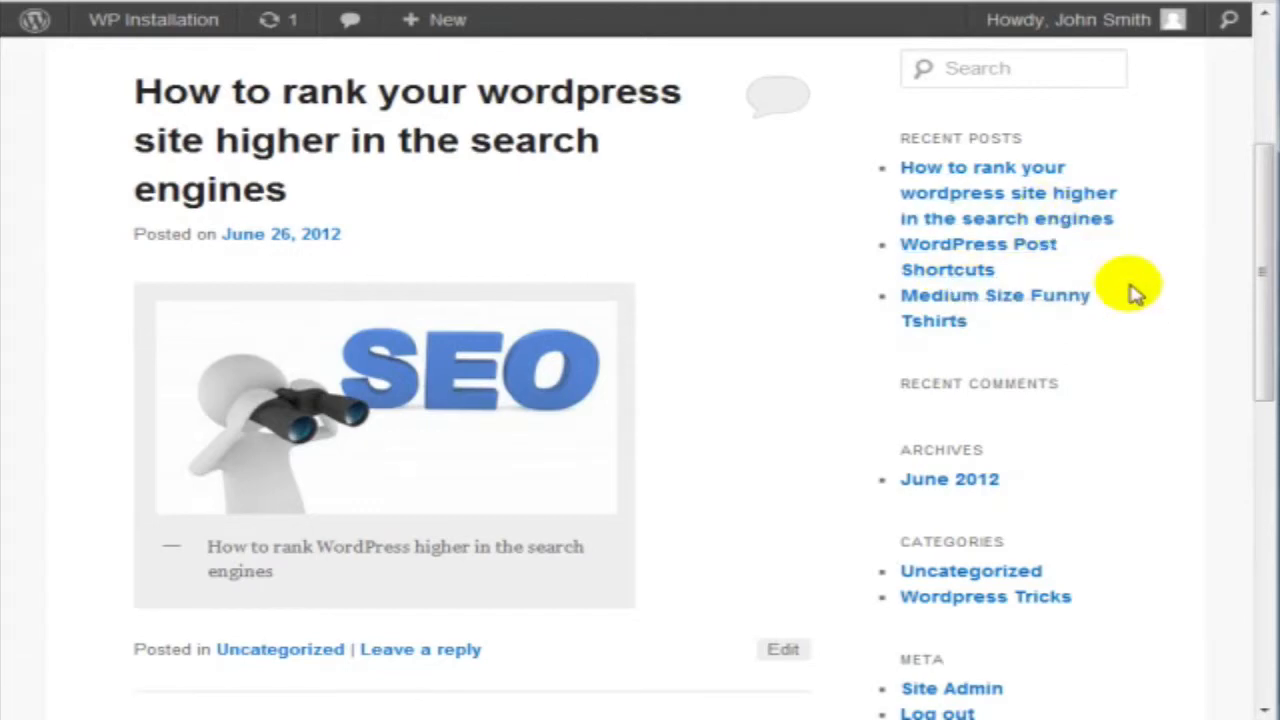
pyautogui.scroll(-5, 988, 205)
pyautogui.scroll(6, 1046, 343)
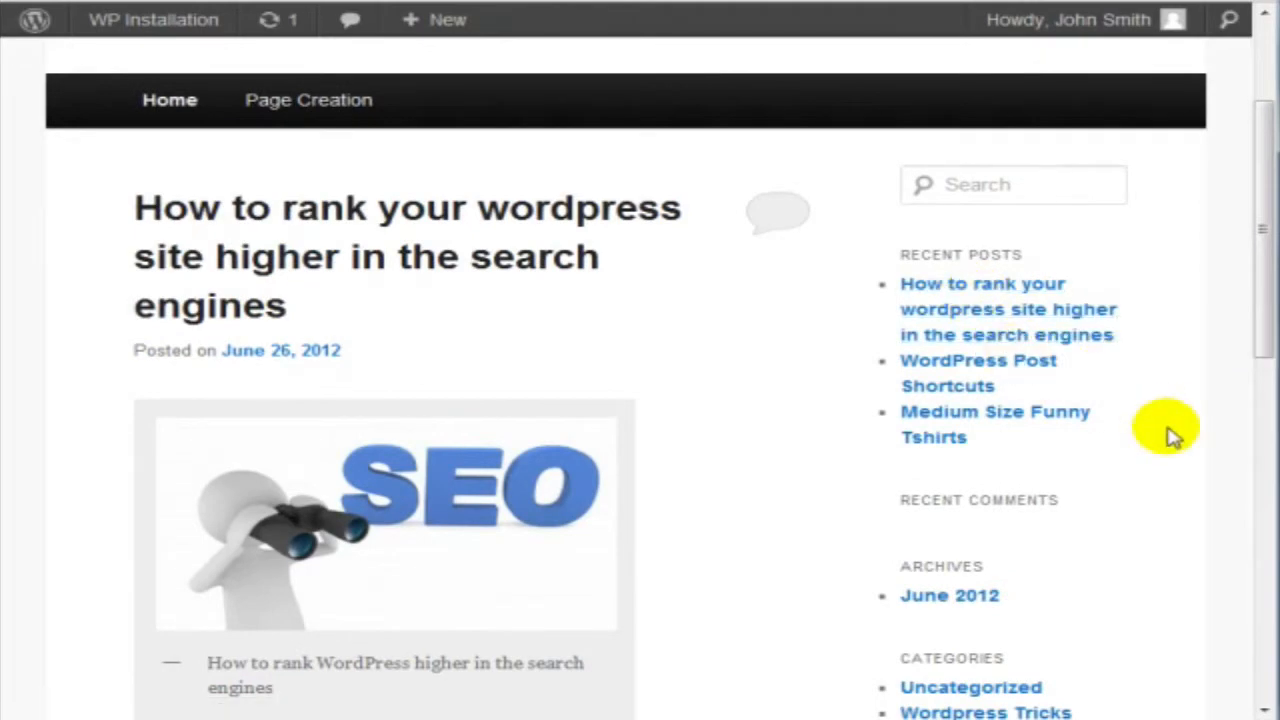
pyautogui.scroll(-2, 1173, 437)
pyautogui.scroll(4, 1173, 437)
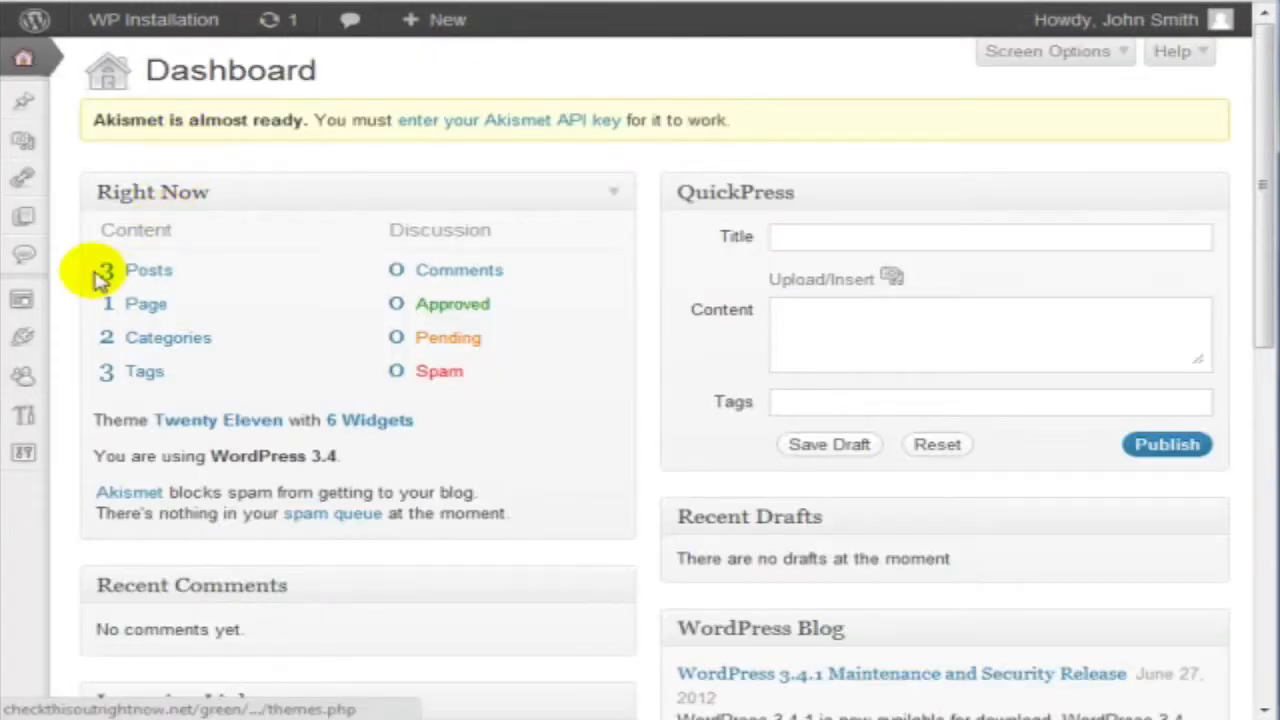
# Step: Open the Widgets management page and review the available and inactive widgets
pyautogui.moveTo(17, 304)
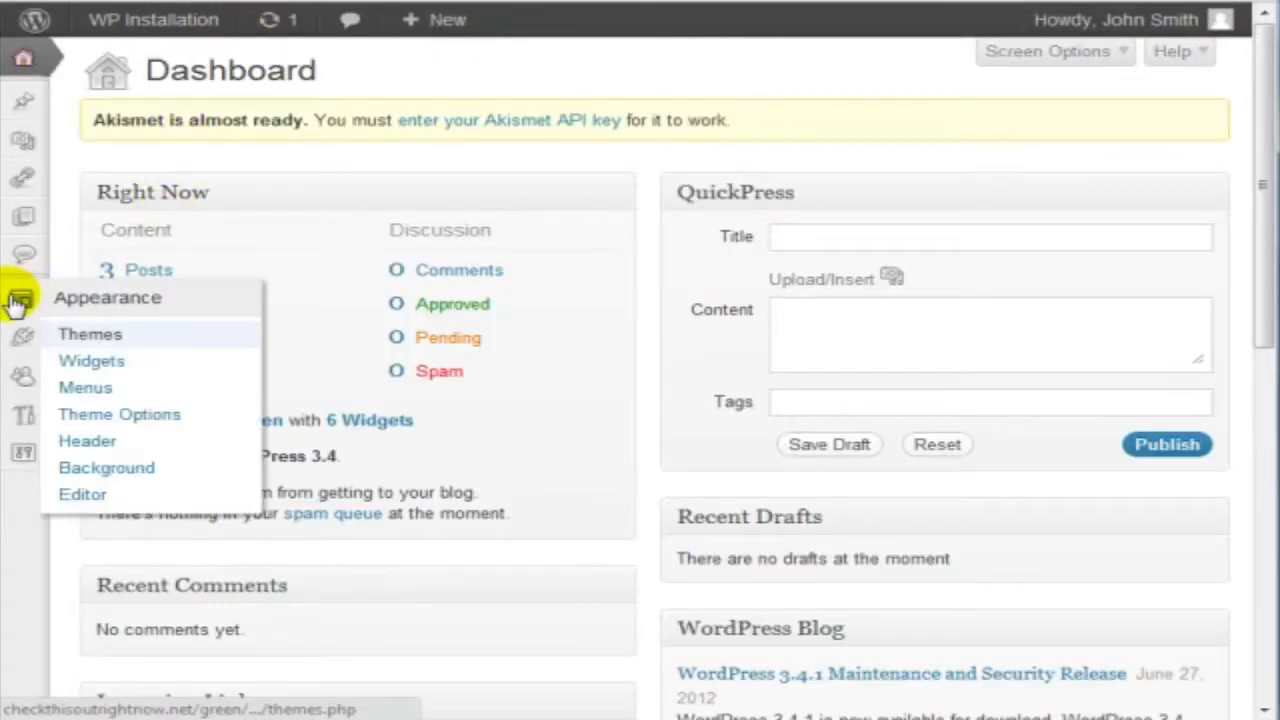
pyautogui.click(118, 370)
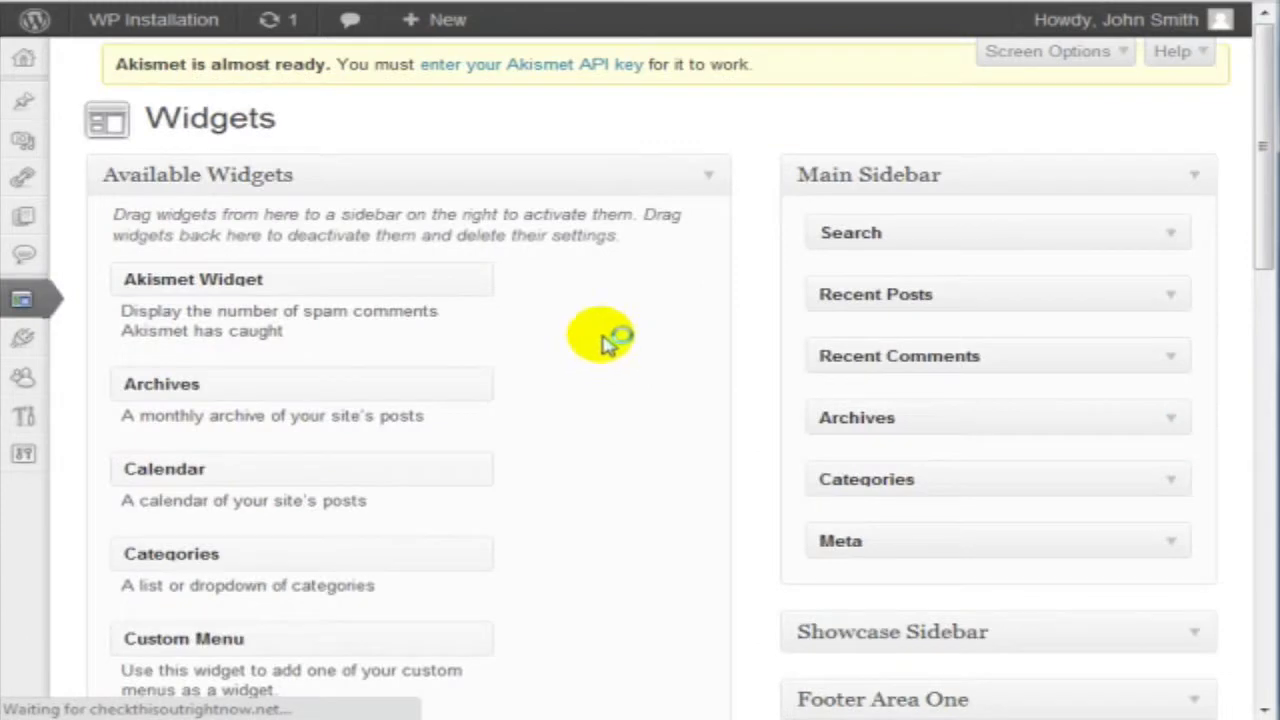
pyautogui.scroll(-1, 606, 337)
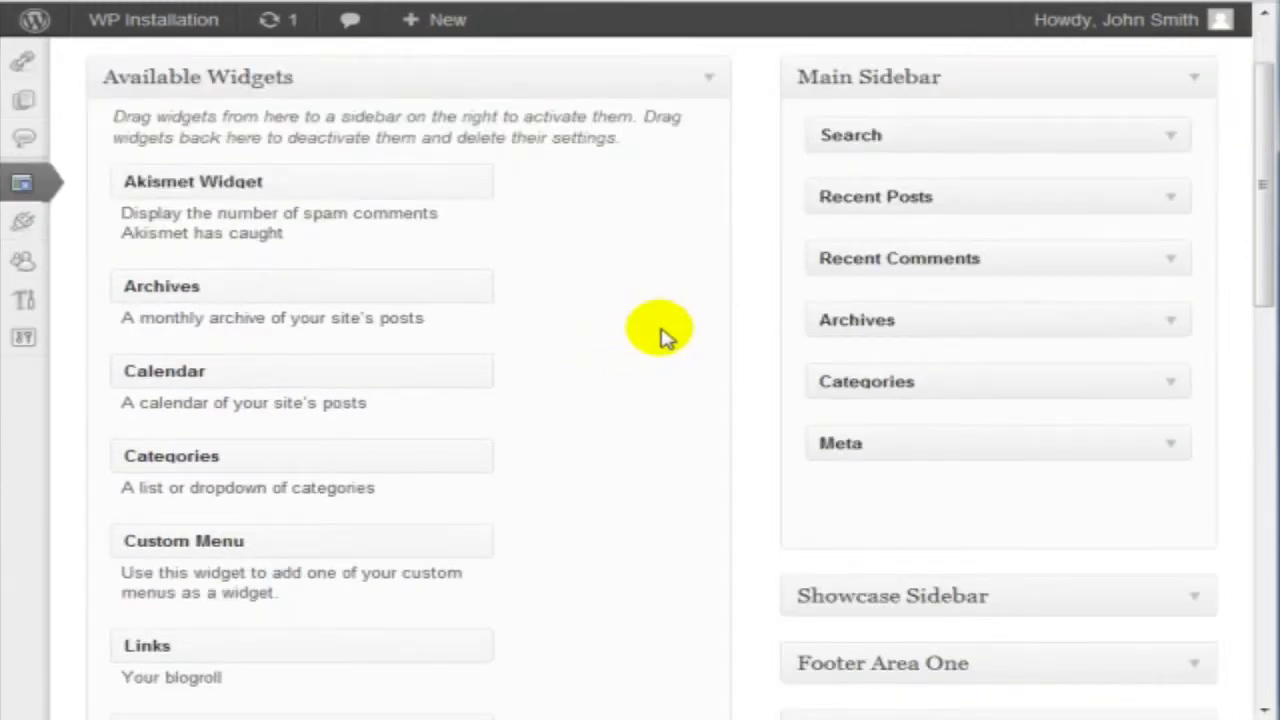
pyautogui.scroll(1, 663, 334)
pyautogui.scroll(-8, 317, 277)
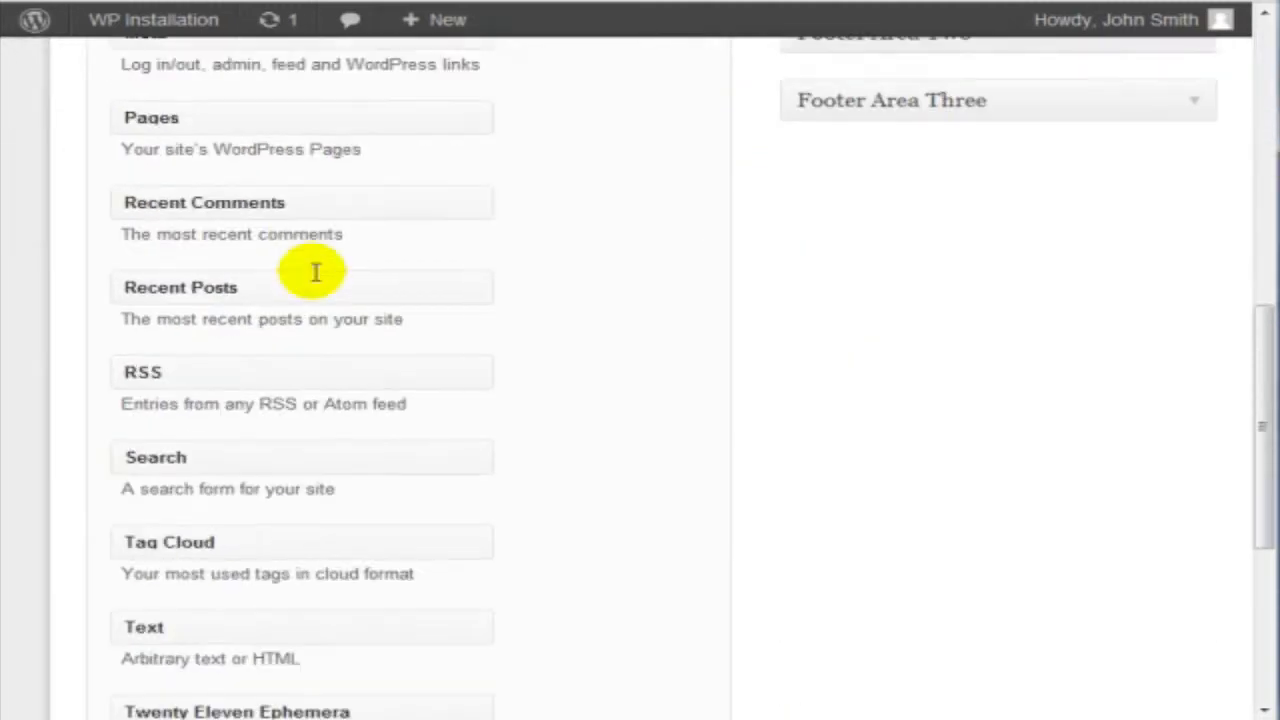
pyautogui.scroll(-4, 315, 272)
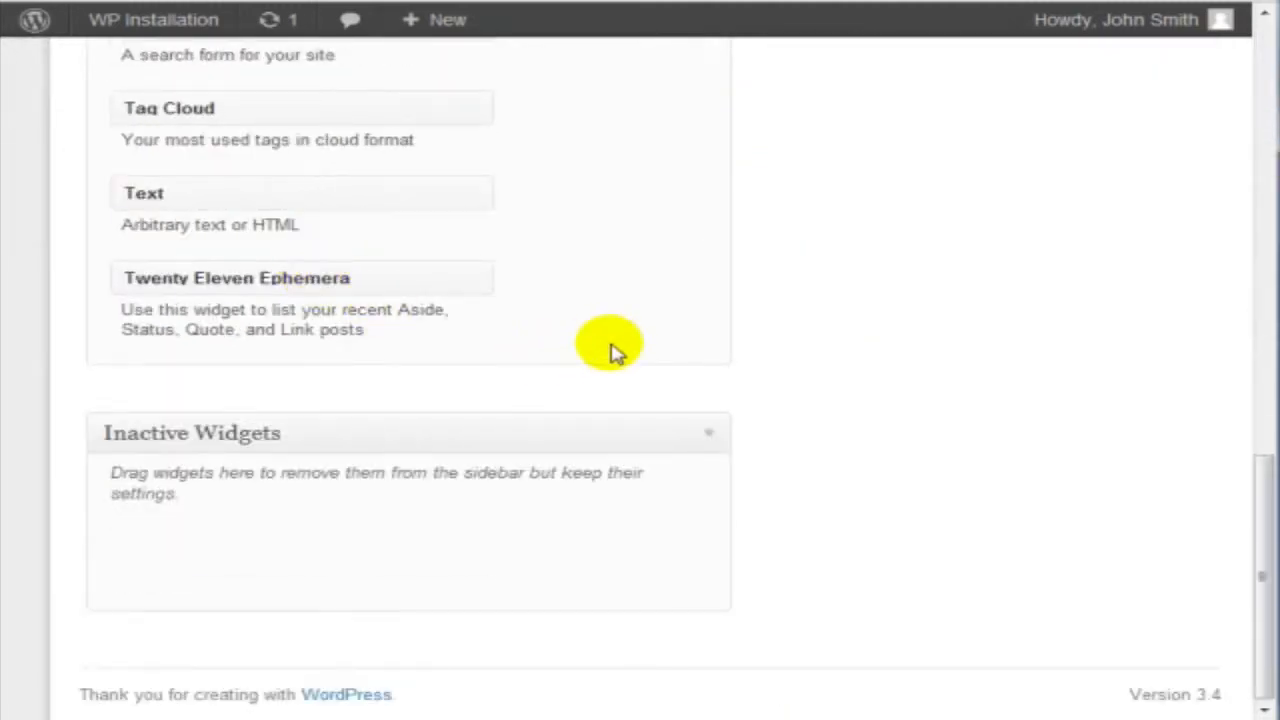
pyautogui.scroll(10, 615, 352)
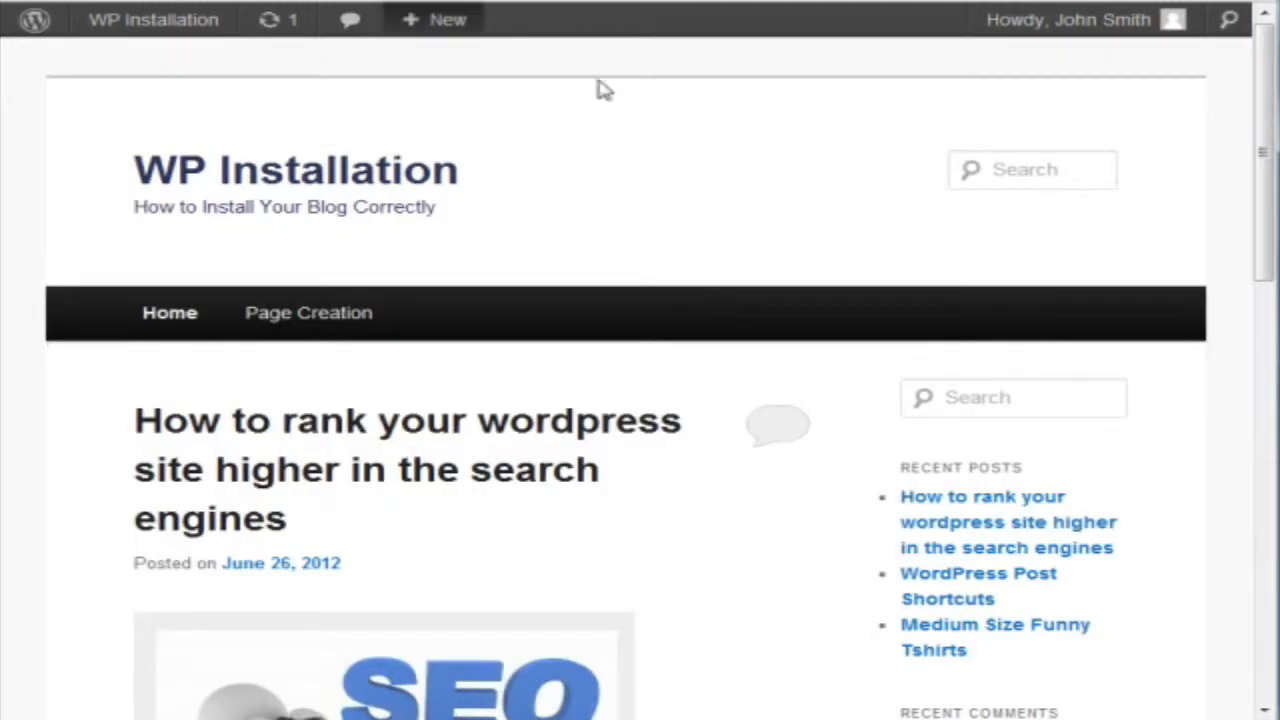
# Step: Compare the sidebar sections on the live blog with the widgets assigned to the Main Sidebar
pyautogui.scroll(-3, 914, 334)
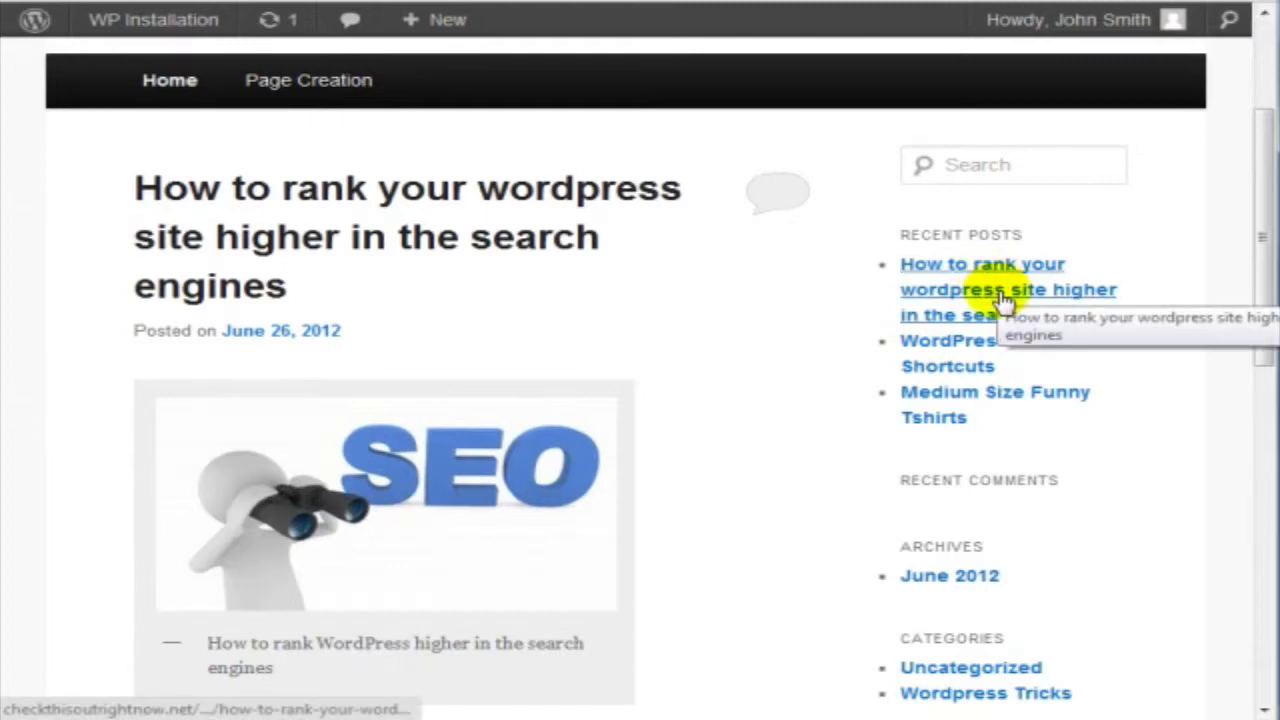
pyautogui.scroll(-3, 1003, 299)
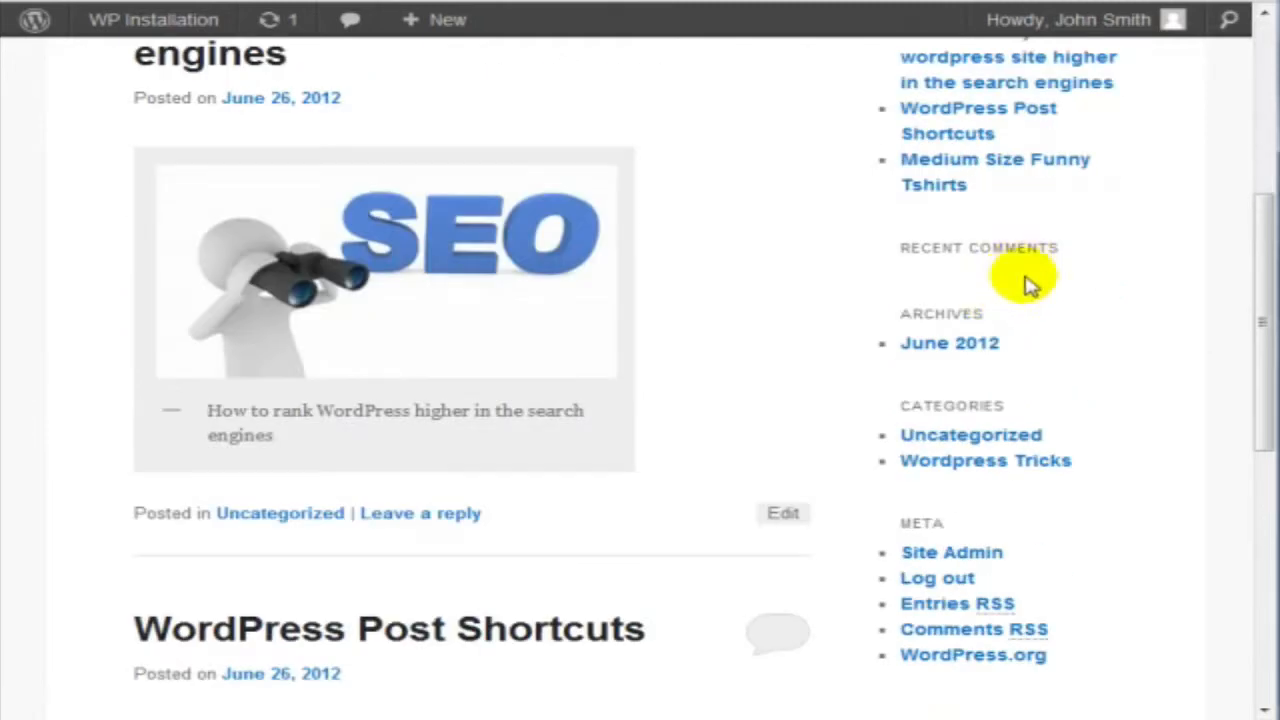
pyautogui.scroll(-2, 1068, 336)
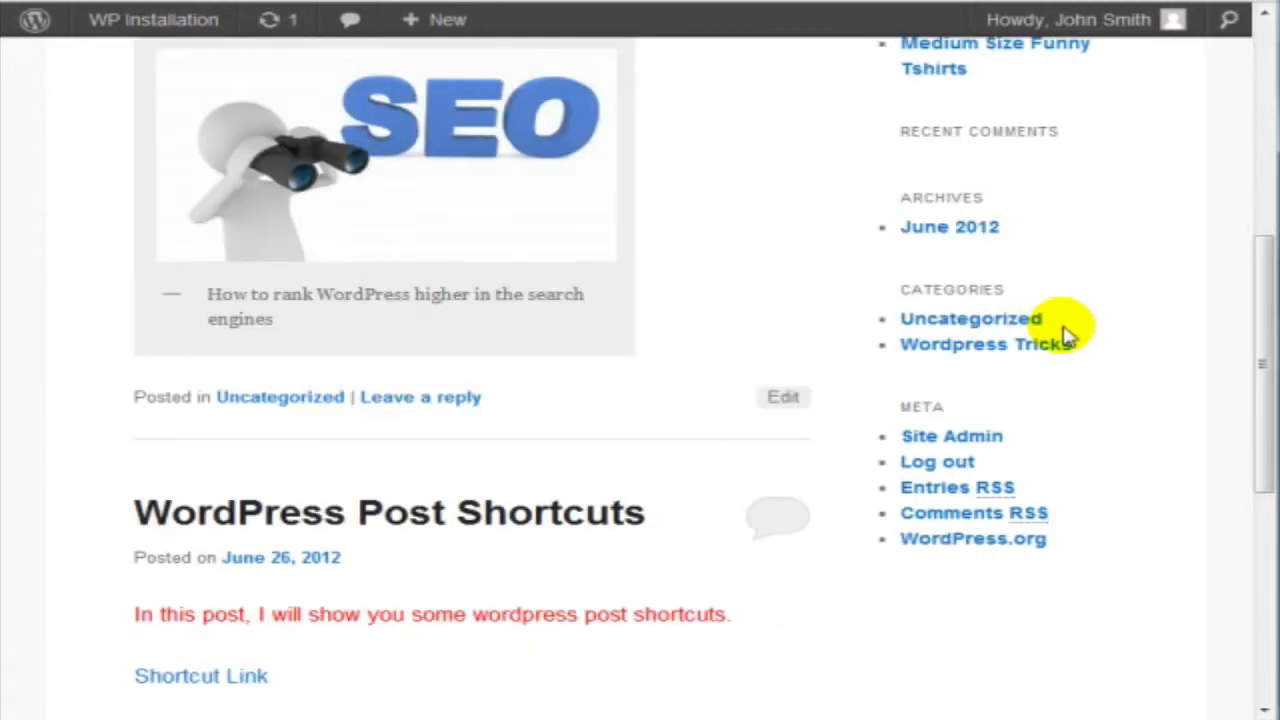
pyautogui.scroll(-3, 1068, 336)
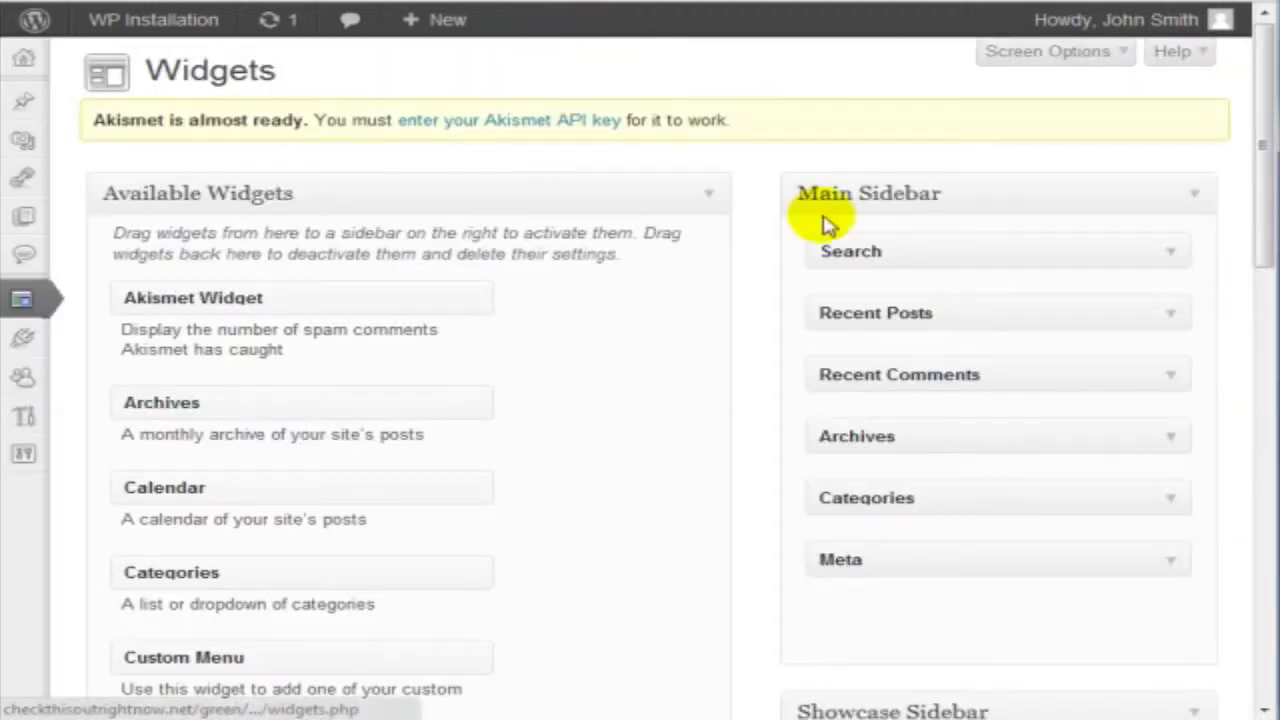
pyautogui.scroll(-1, 825, 225)
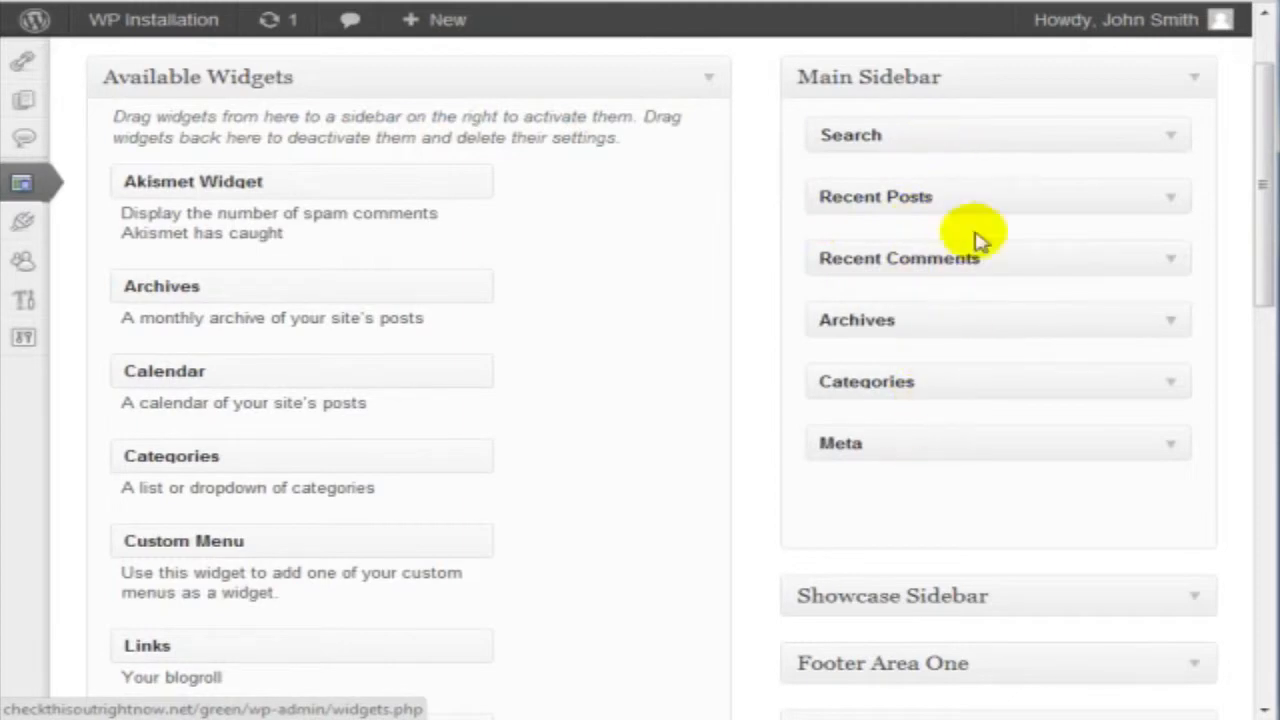
pyautogui.scroll(1, 985, 215)
pyautogui.scroll(-1, 993, 194)
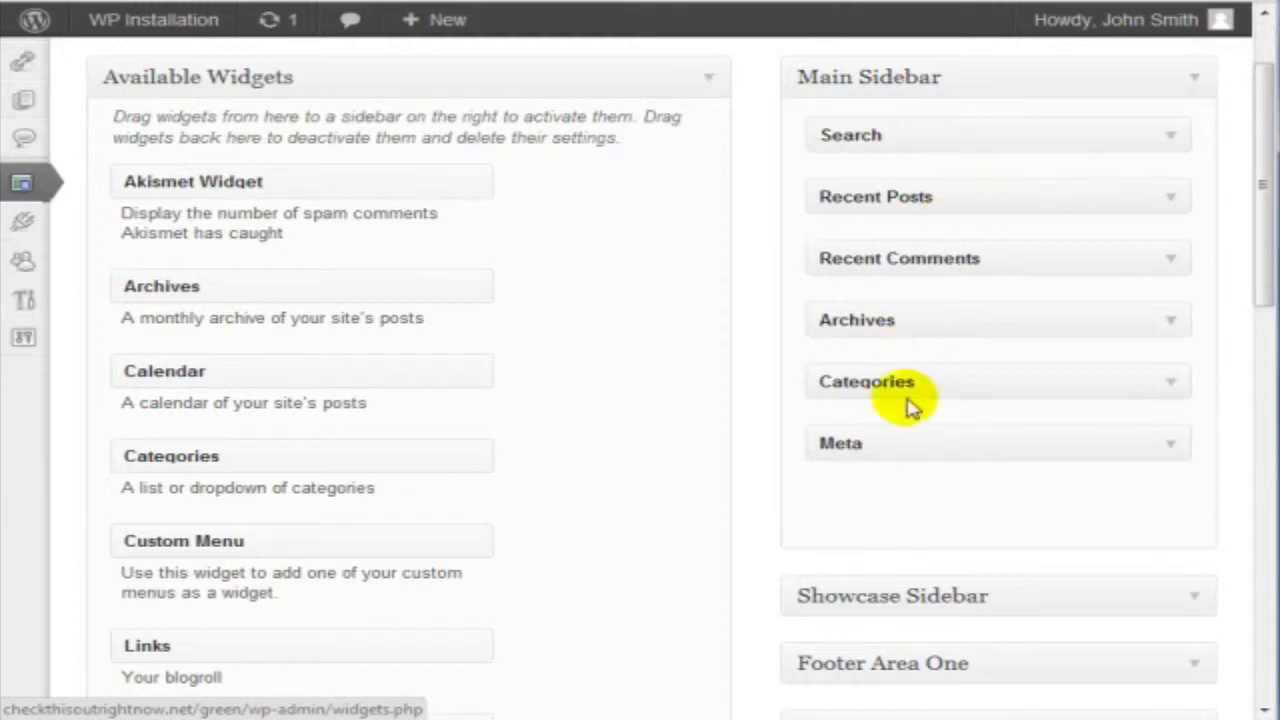
# Step: Remove the Meta and Archives widgets from the Main Sidebar and check the refreshed sidebar on the live blog
pyautogui.moveTo(872, 453); pyautogui.dragTo(237, 391)
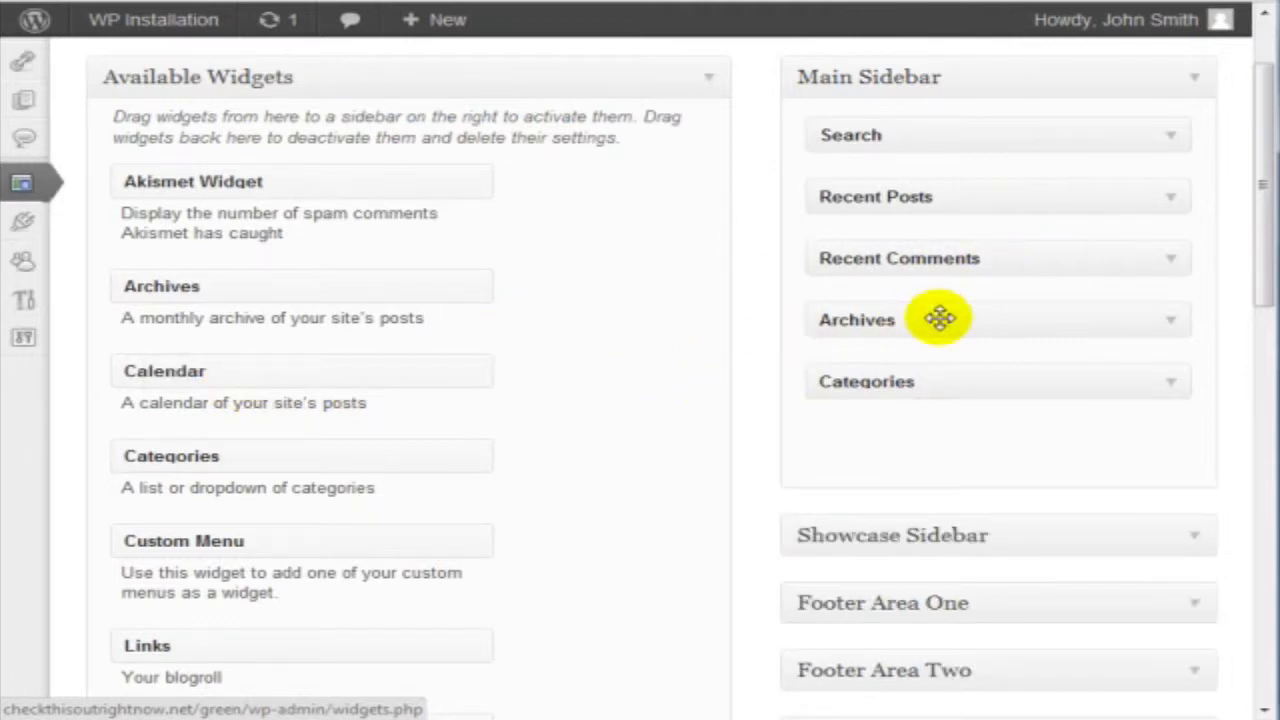
pyautogui.moveTo(937, 317); pyautogui.dragTo(253, 281)
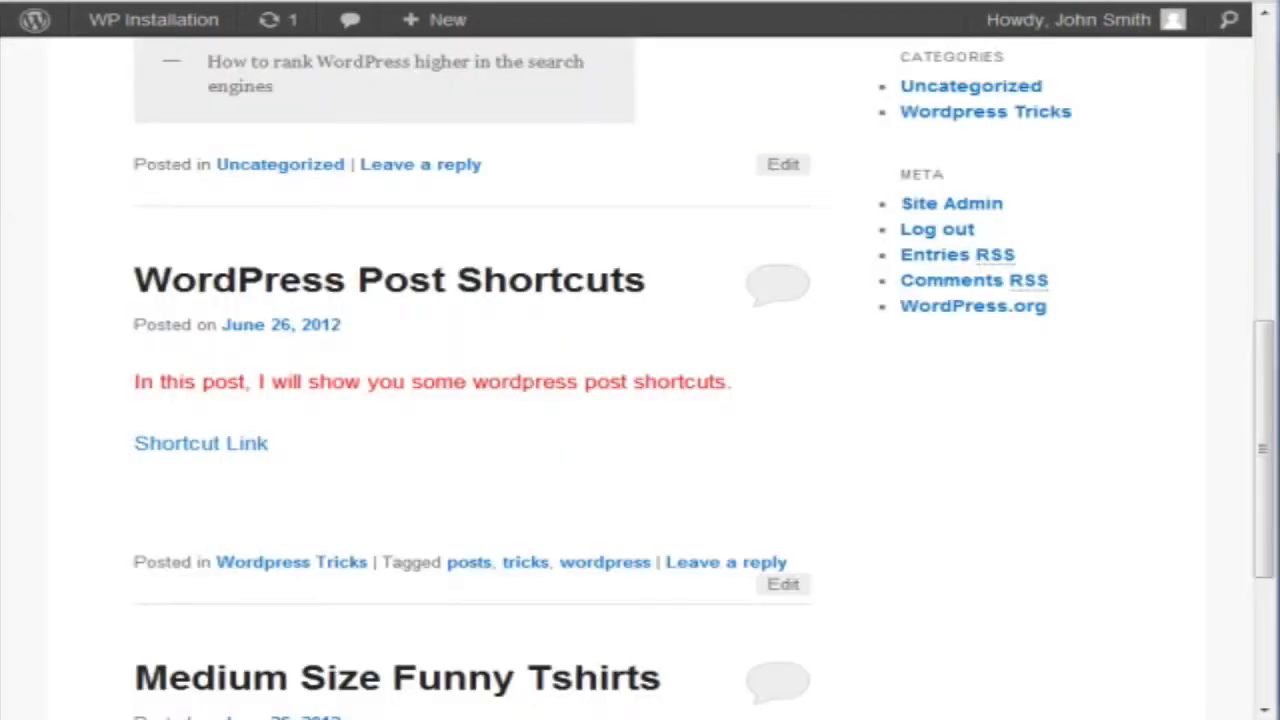
pyautogui.click(109, 25)
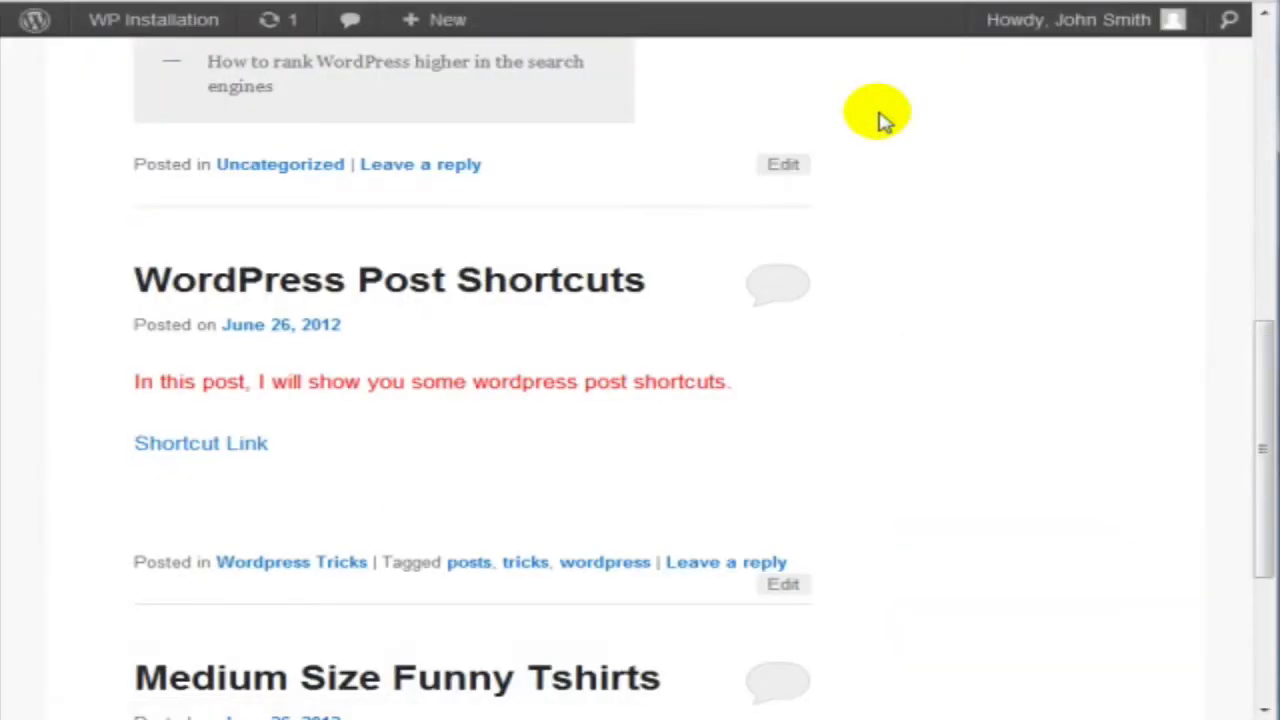
pyautogui.scroll(5, 880, 220)
pyautogui.scroll(1, 880, 220)
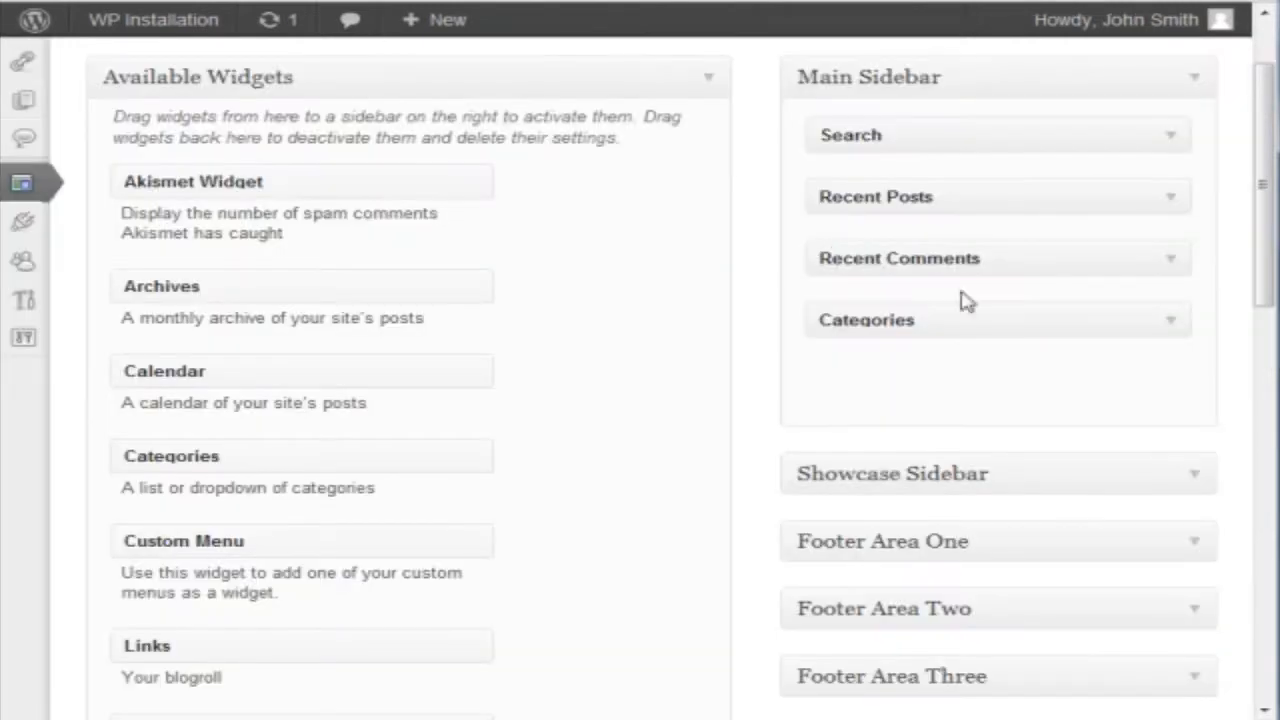
# Step: Expand the Showcase Sidebar and Footer Areas One, Two and Three, and view the bottom of the live blog
pyautogui.scroll(-3, 960, 297)
pyautogui.click(1208, 247)
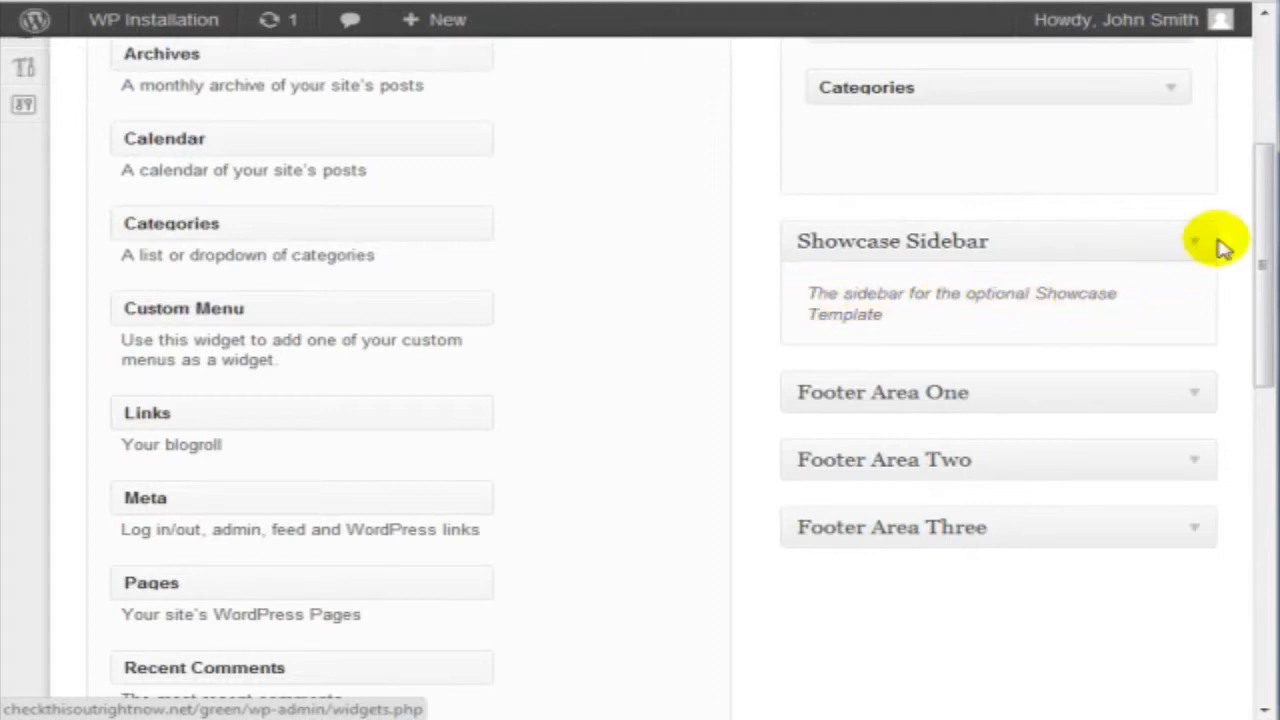
pyautogui.scroll(-2, 1198, 255)
pyautogui.click(1192, 285)
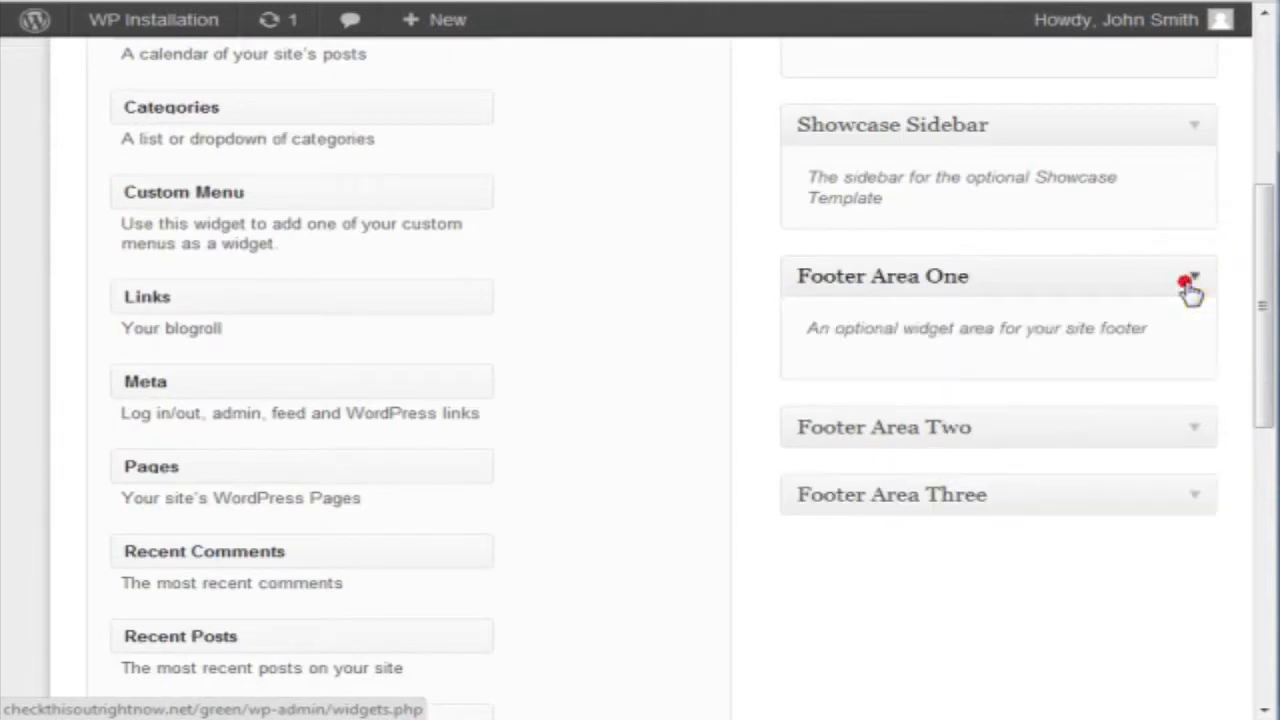
pyautogui.scroll(-2, 1190, 290)
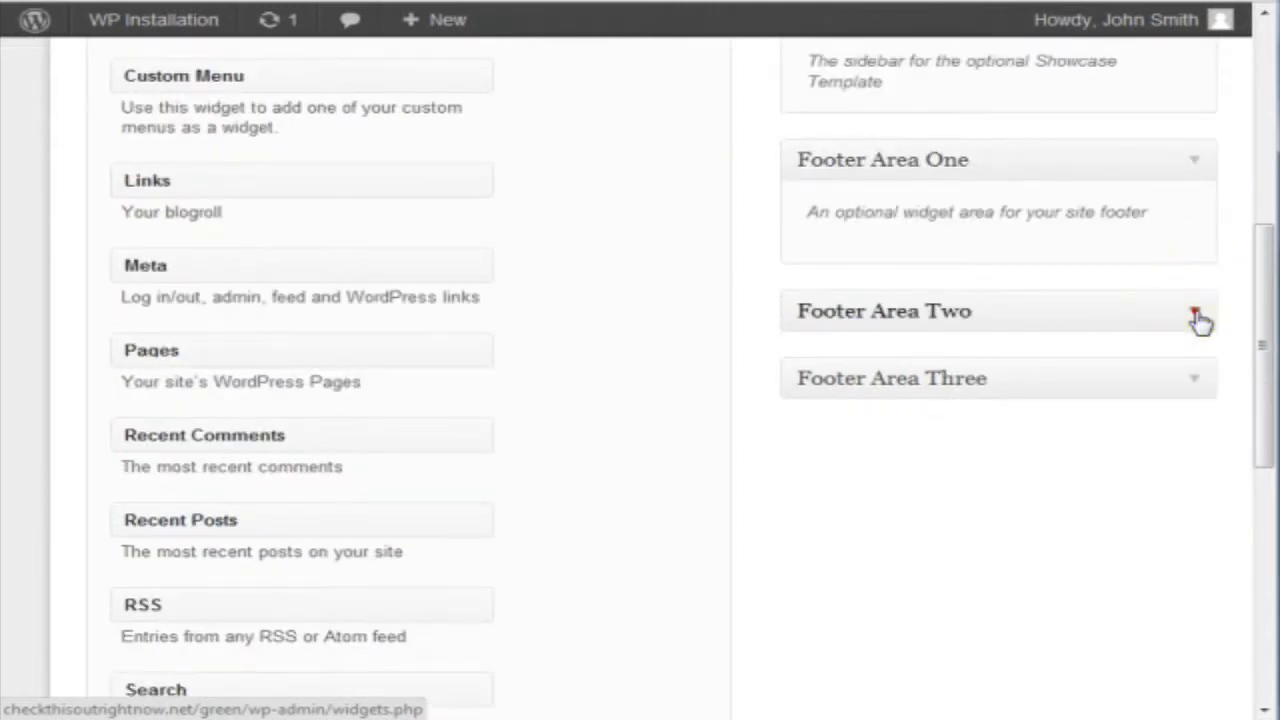
pyautogui.click(1195, 315)
pyautogui.scroll(-2, 1198, 330)
pyautogui.click(1197, 345)
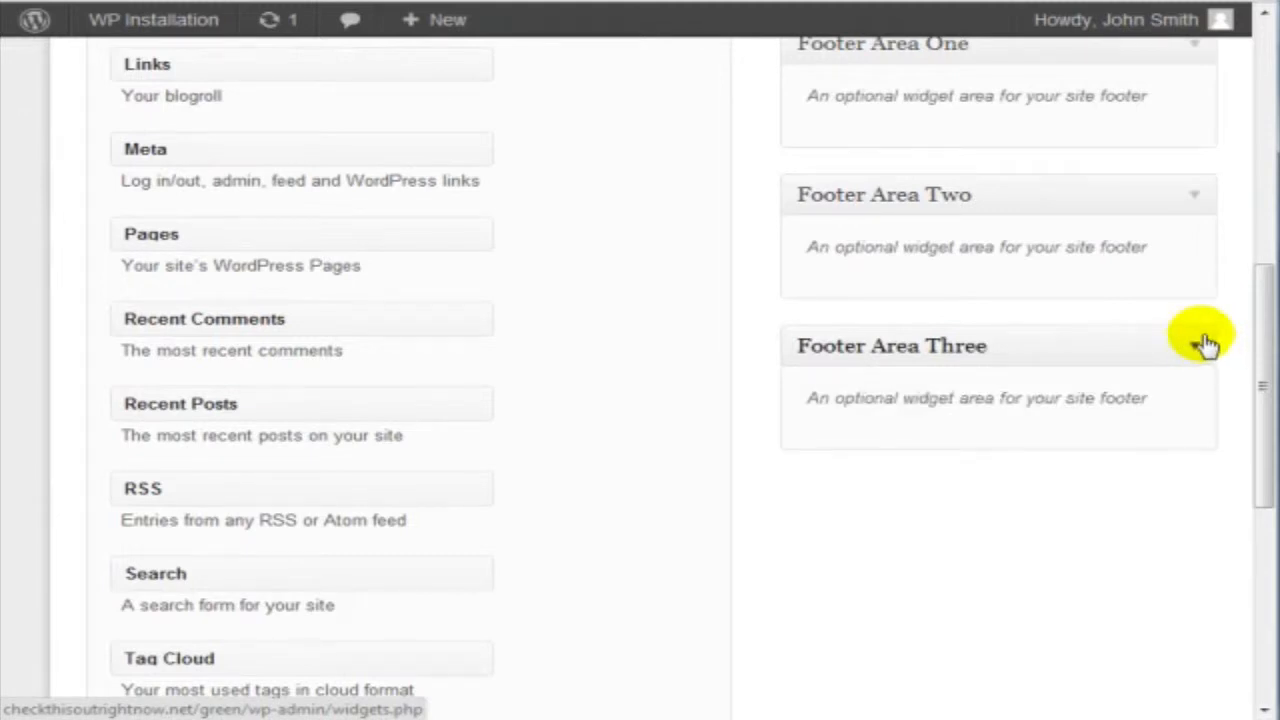
pyautogui.scroll(2, 1203, 343)
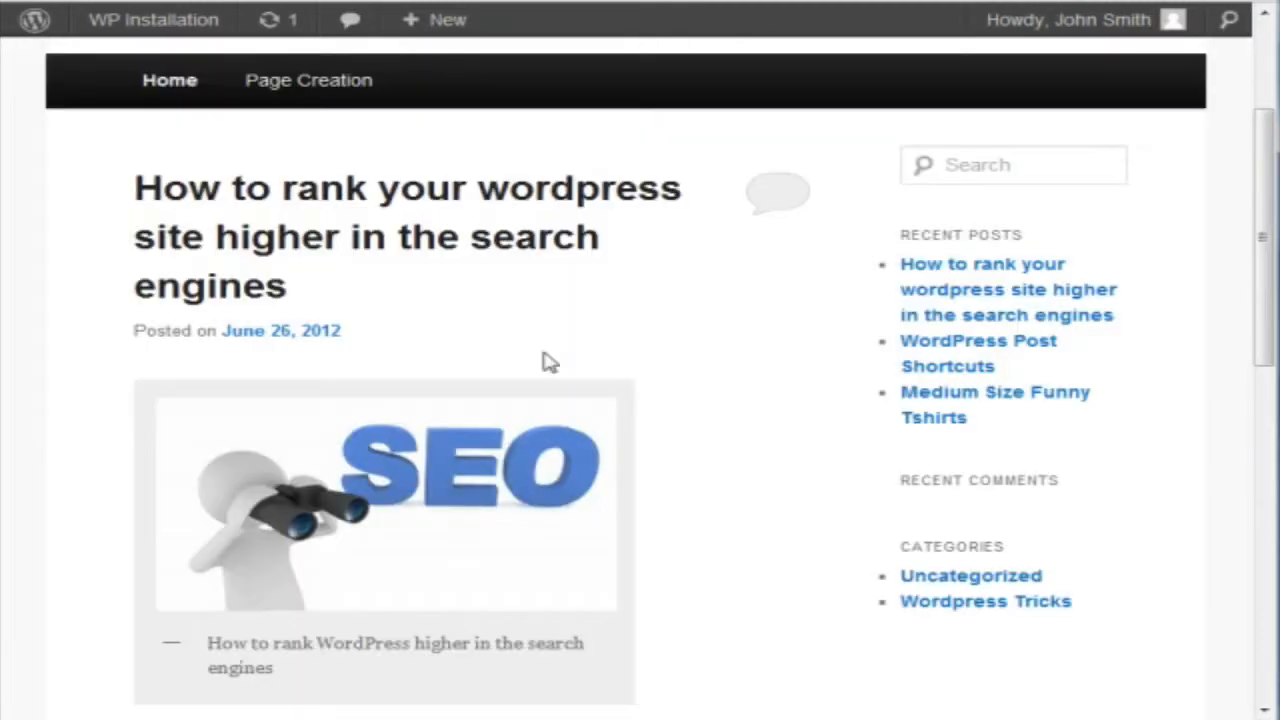
pyautogui.scroll(-10, 569, 351)
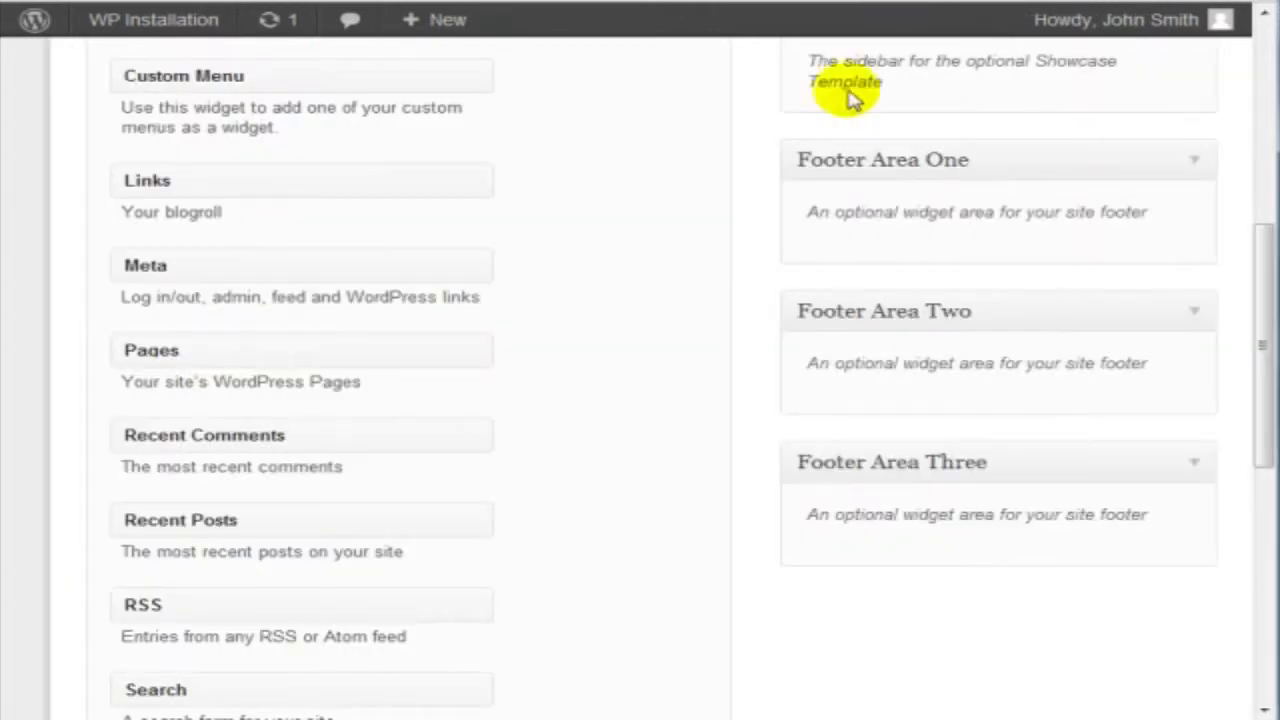
# Step: Add the Links widget to Footer Area One and save it with its default settings
pyautogui.scroll(2, 630, 238)
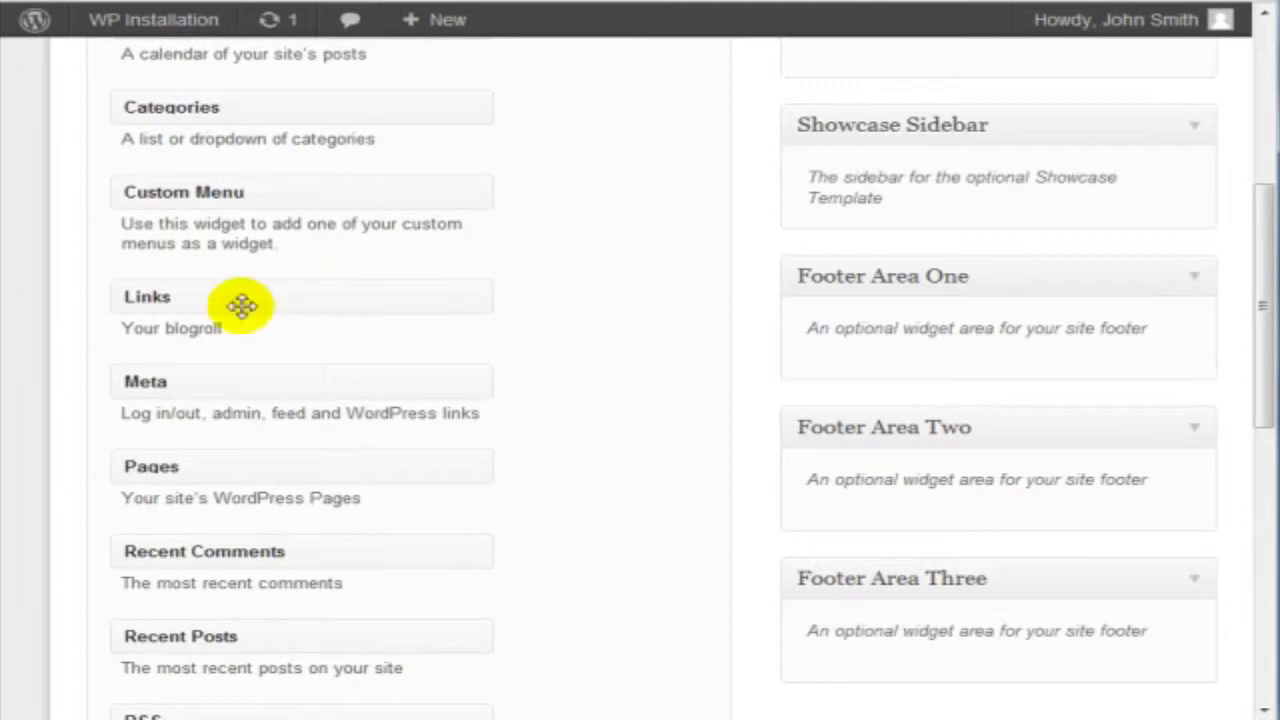
pyautogui.moveTo(246, 298); pyautogui.dragTo(926, 380)
pyautogui.scroll(-2, 637, 351)
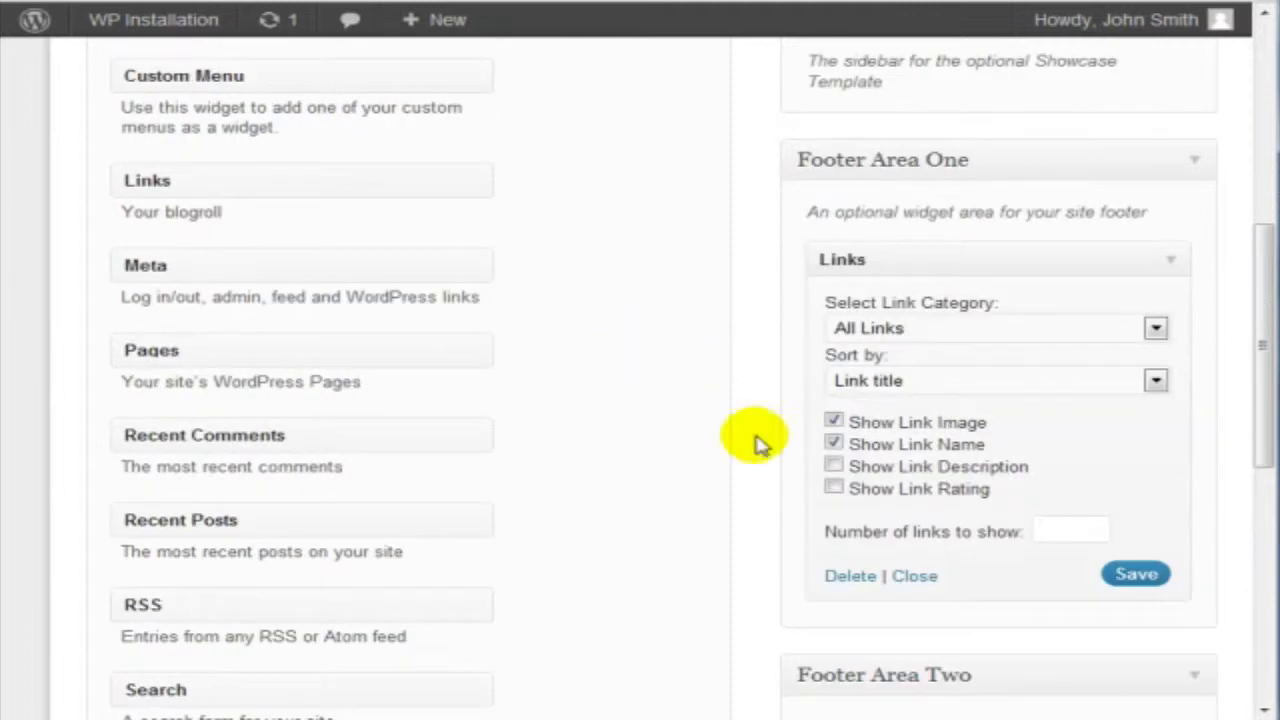
pyautogui.click(1134, 576)
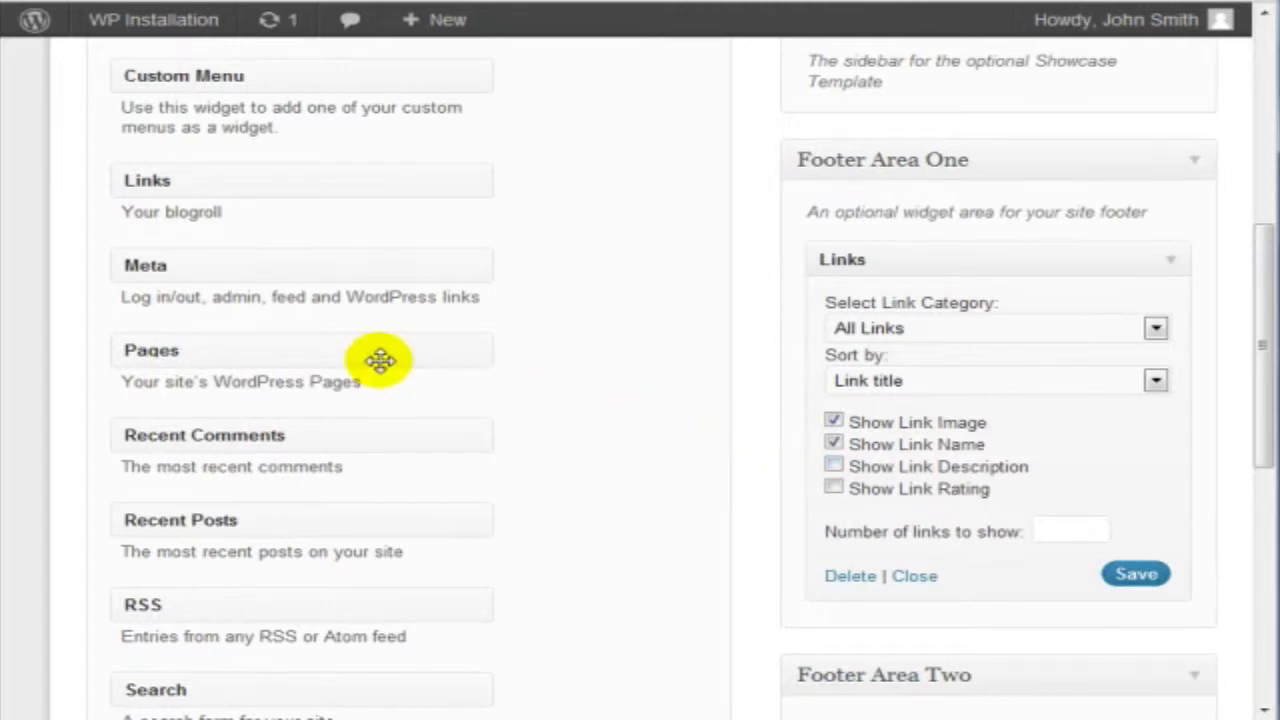
# Step: Add the Calendar widget to Footer Area One above the Links widget
pyautogui.scroll(-2, 630, 305)
pyautogui.scroll(1, 628, 308)
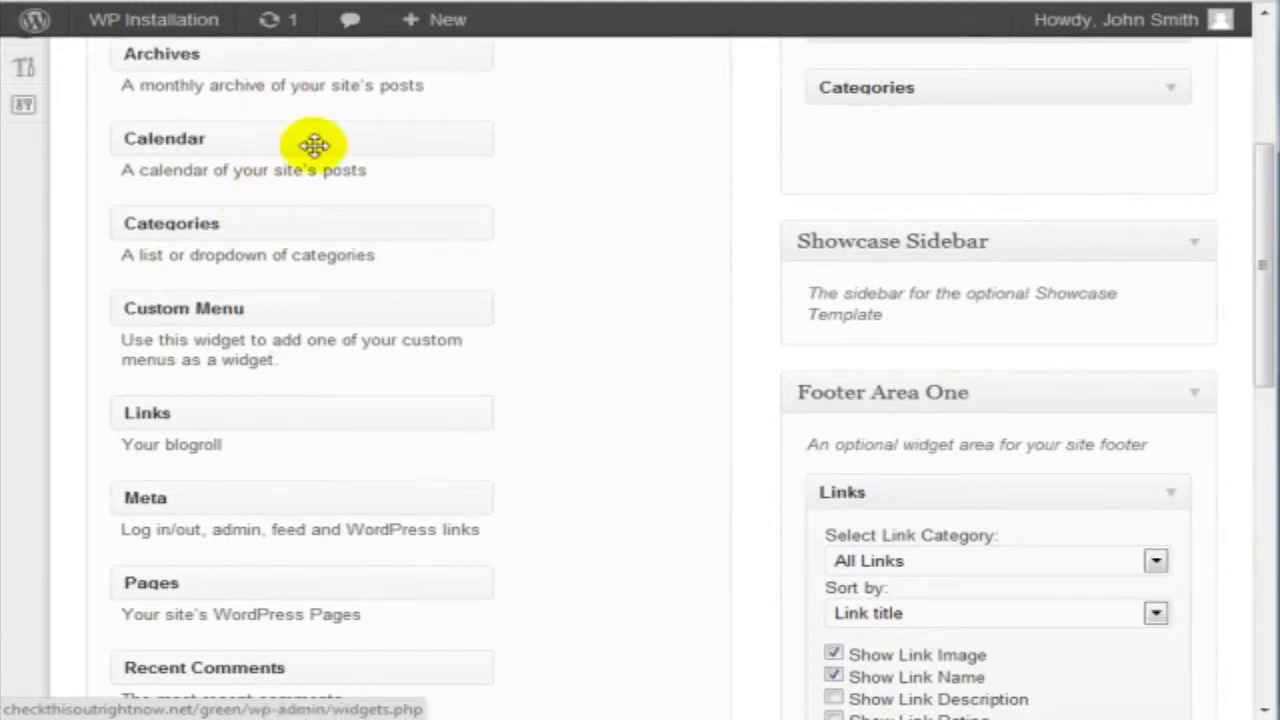
pyautogui.scroll(-1, 943, 349)
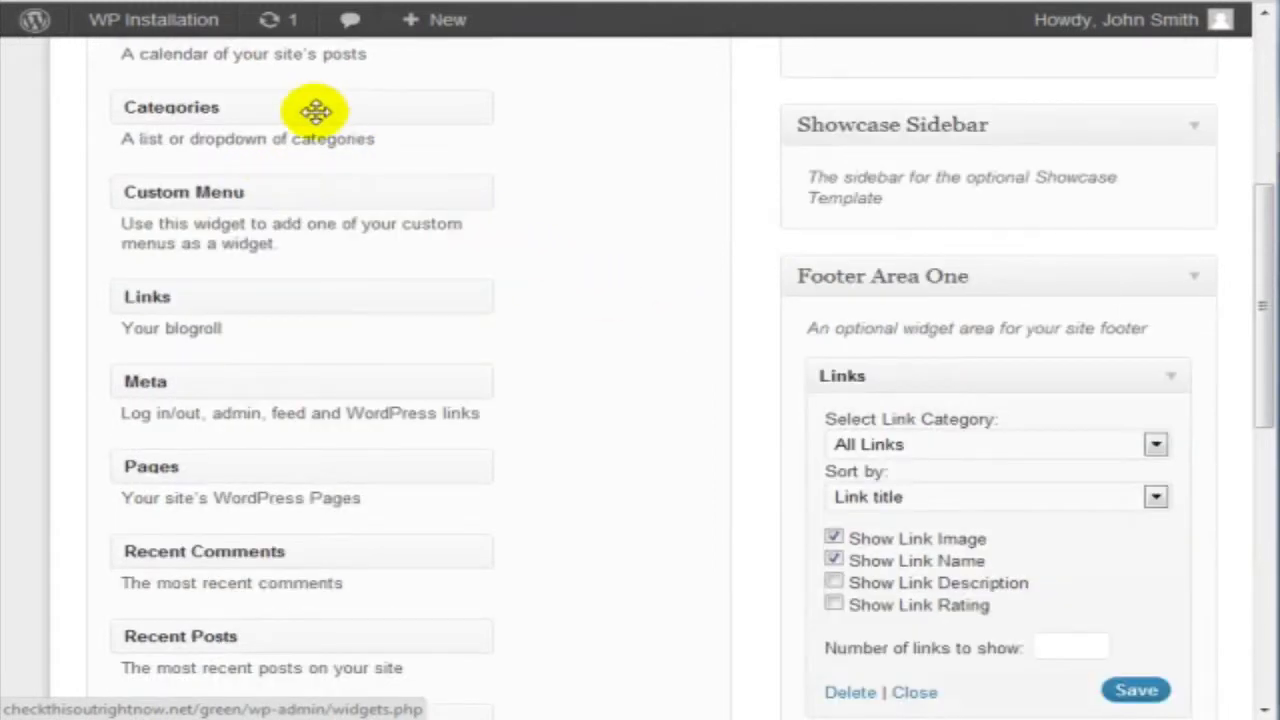
pyautogui.scroll(1, 309, 170)
pyautogui.moveTo(305, 142); pyautogui.dragTo(1000, 500)
pyautogui.scroll(-4, 1023, 477)
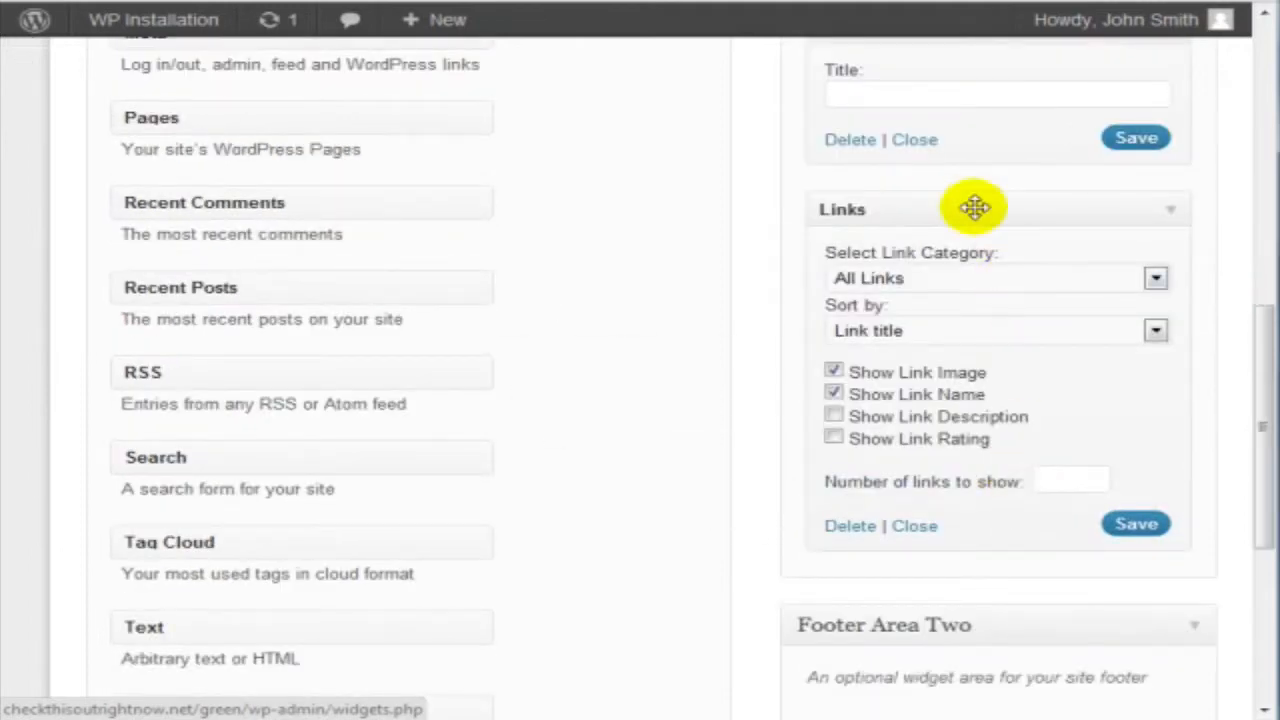
pyautogui.scroll(2, 975, 207)
pyautogui.scroll(-1, 973, 208)
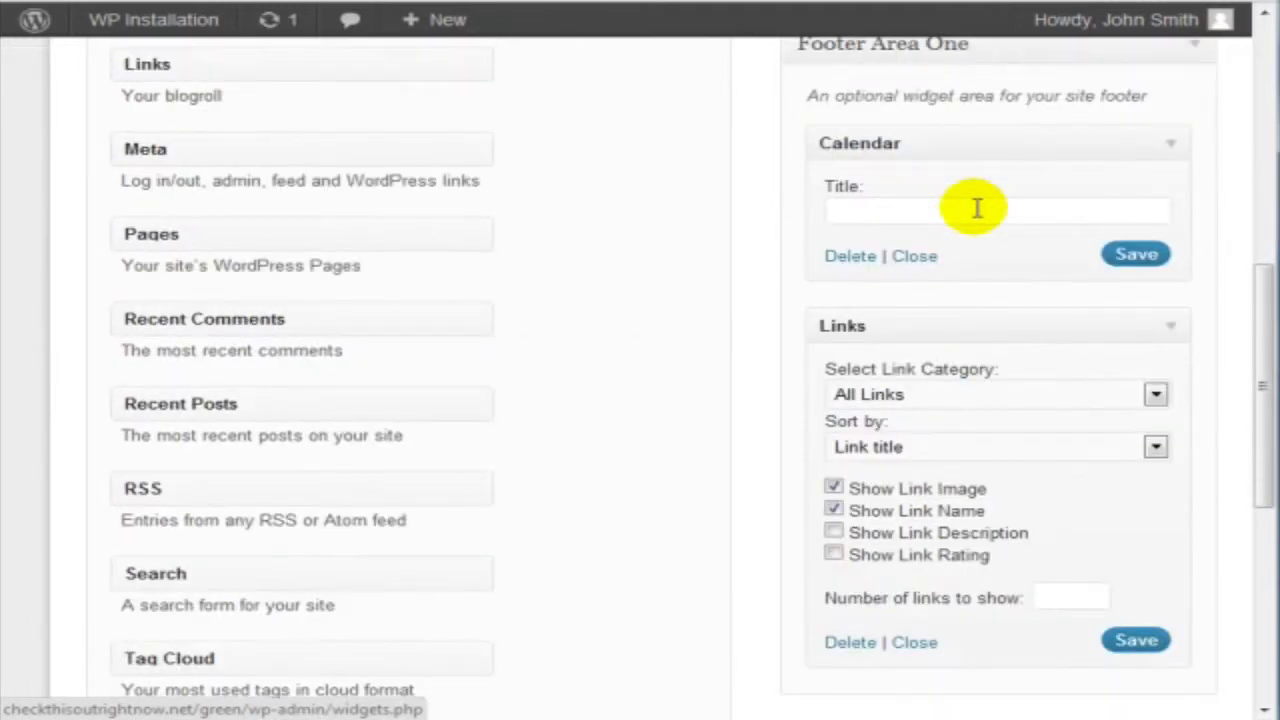
# Step: Move the Calendar widget from Footer Area One to Footer Area Two and check the refreshed footer on the live blog
pyautogui.hotkey('ctrl', '-')
pyautogui.scroll(-1, 977, 208)
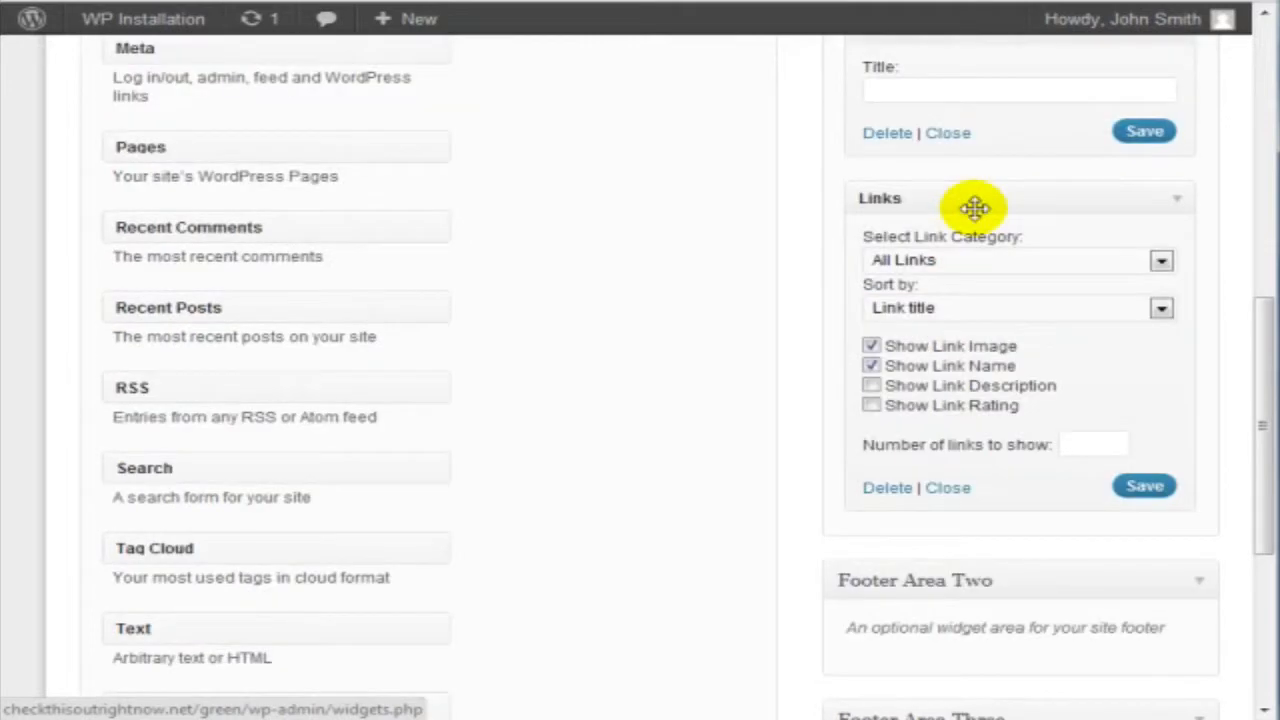
pyautogui.hotkey('ctrl', '-')
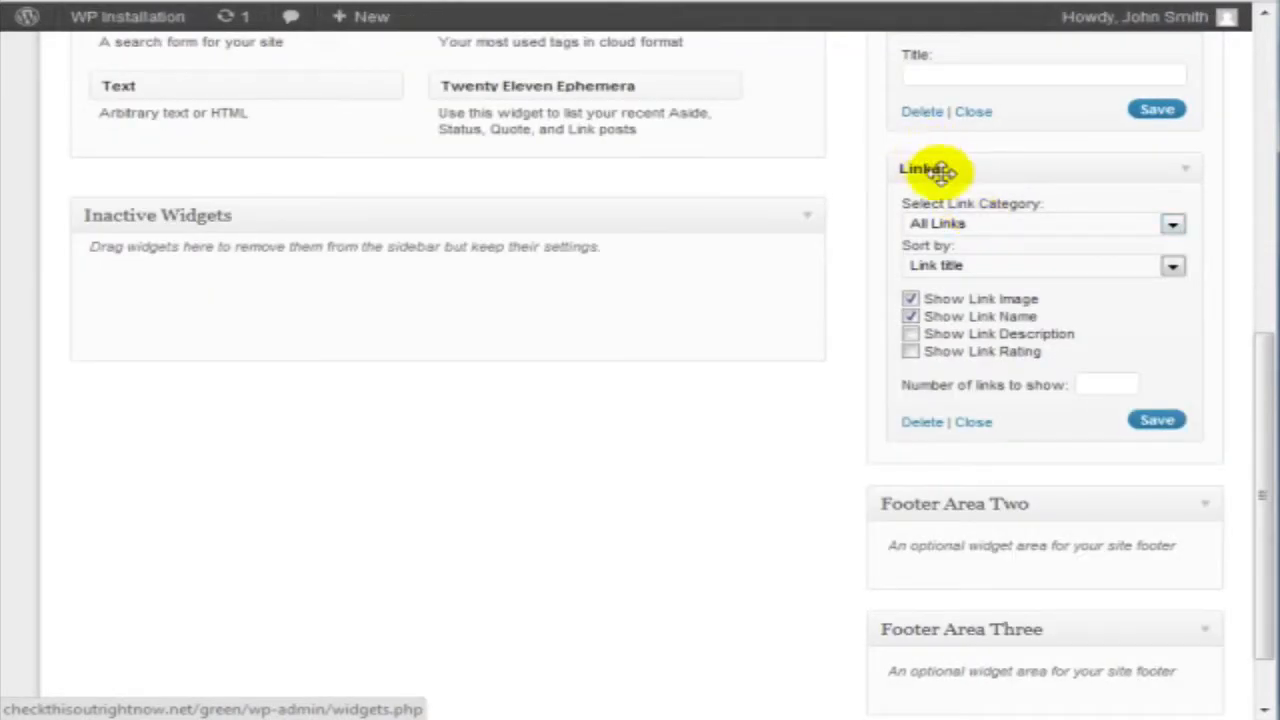
pyautogui.moveTo(946, 169)
pyautogui.mouseDown()
pyautogui.moveTo(963, 71)
pyautogui.moveTo(957, 163)
pyautogui.mouseUp()
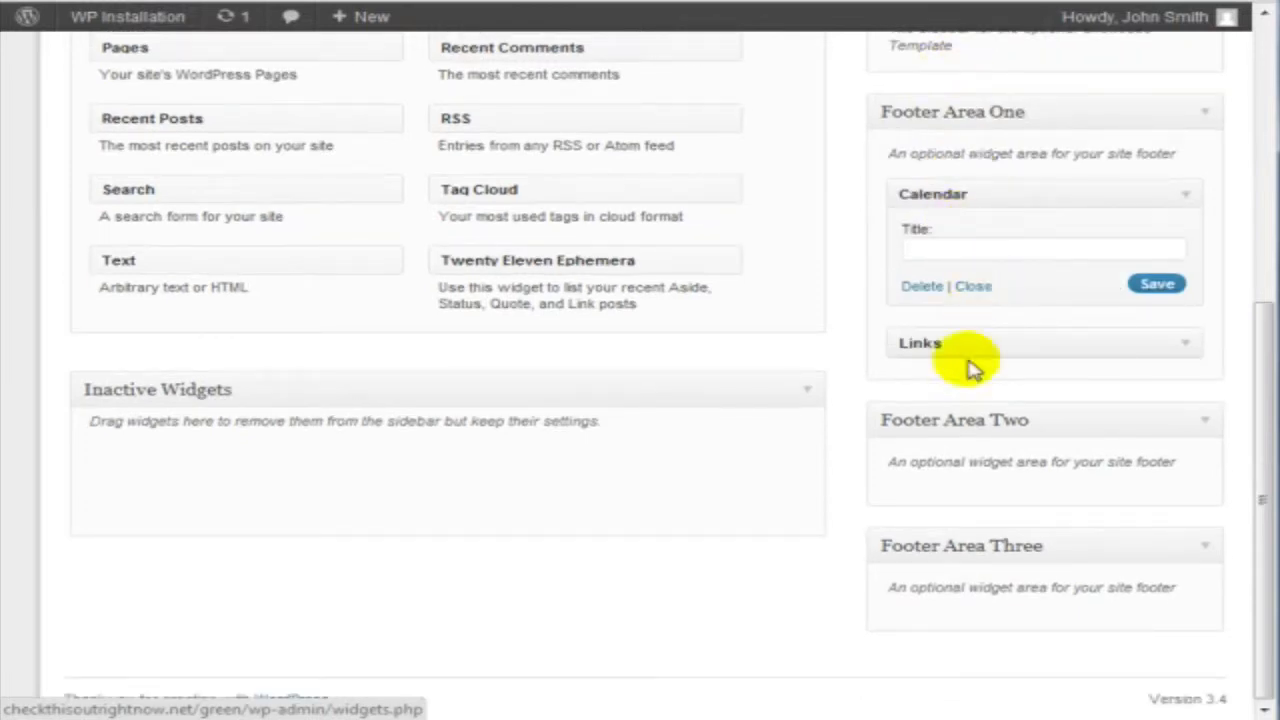
pyautogui.moveTo(1005, 212); pyautogui.dragTo(997, 451)
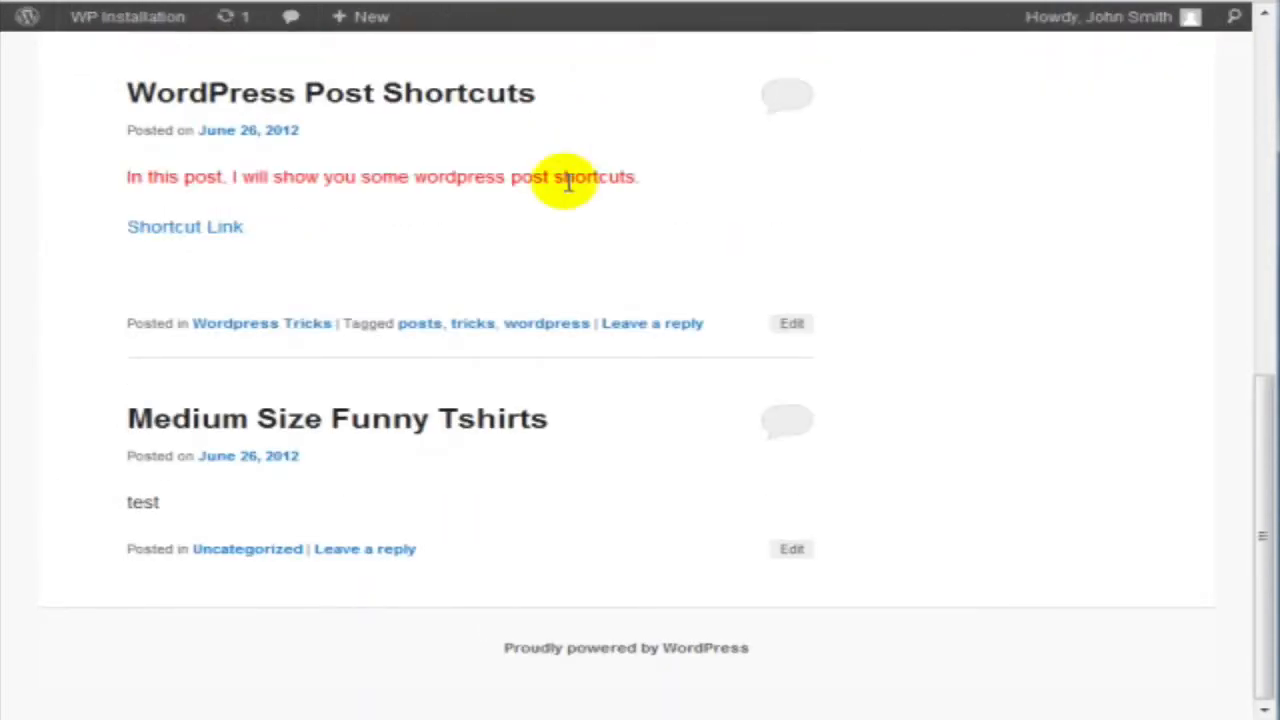
pyautogui.click(584, 180)
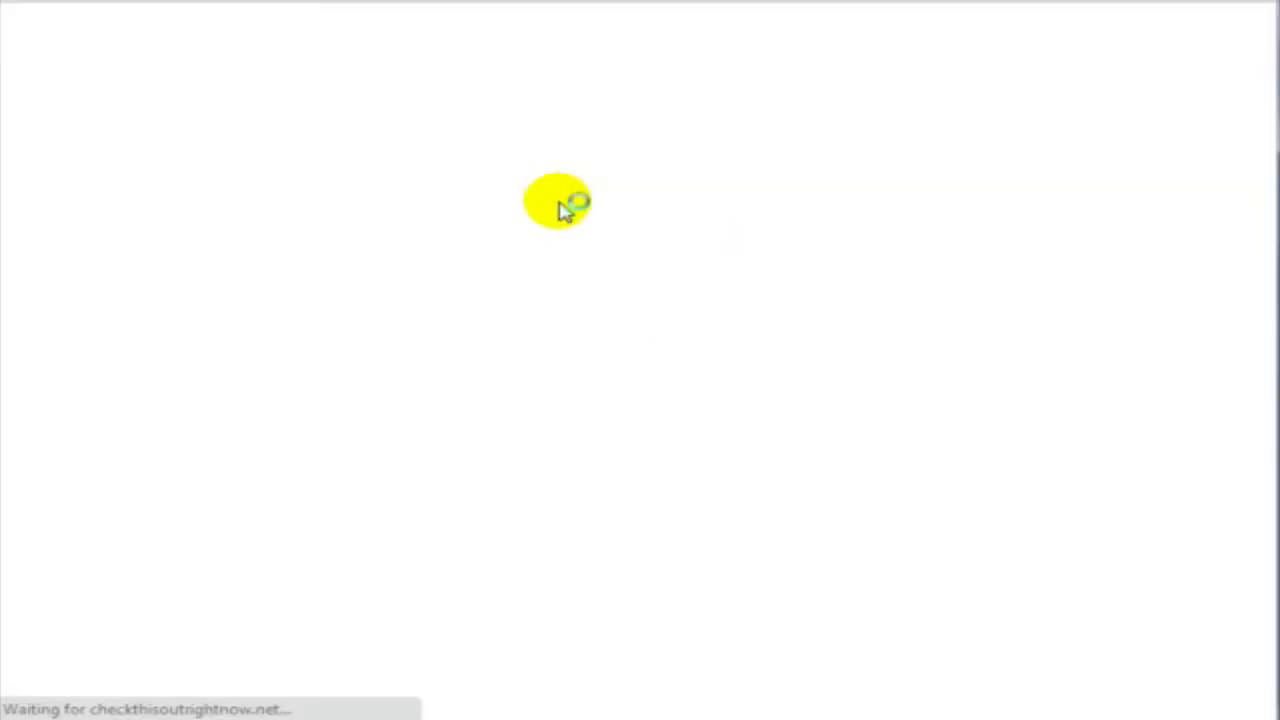
pyautogui.scroll(-3, 609, 317)
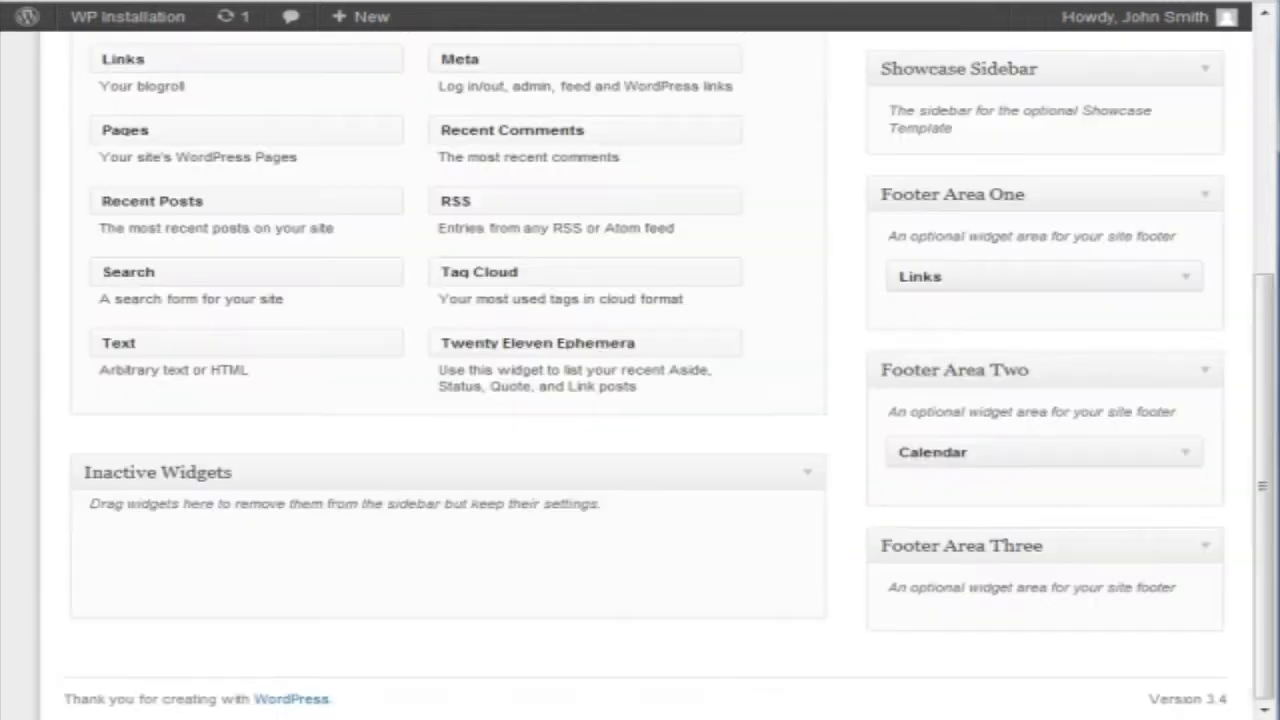
# Step: Remove the Links widget from Footer Area One and move the Main Sidebar's Recent Posts widget there in its place
pyautogui.moveTo(1022, 272); pyautogui.dragTo(371, 220)
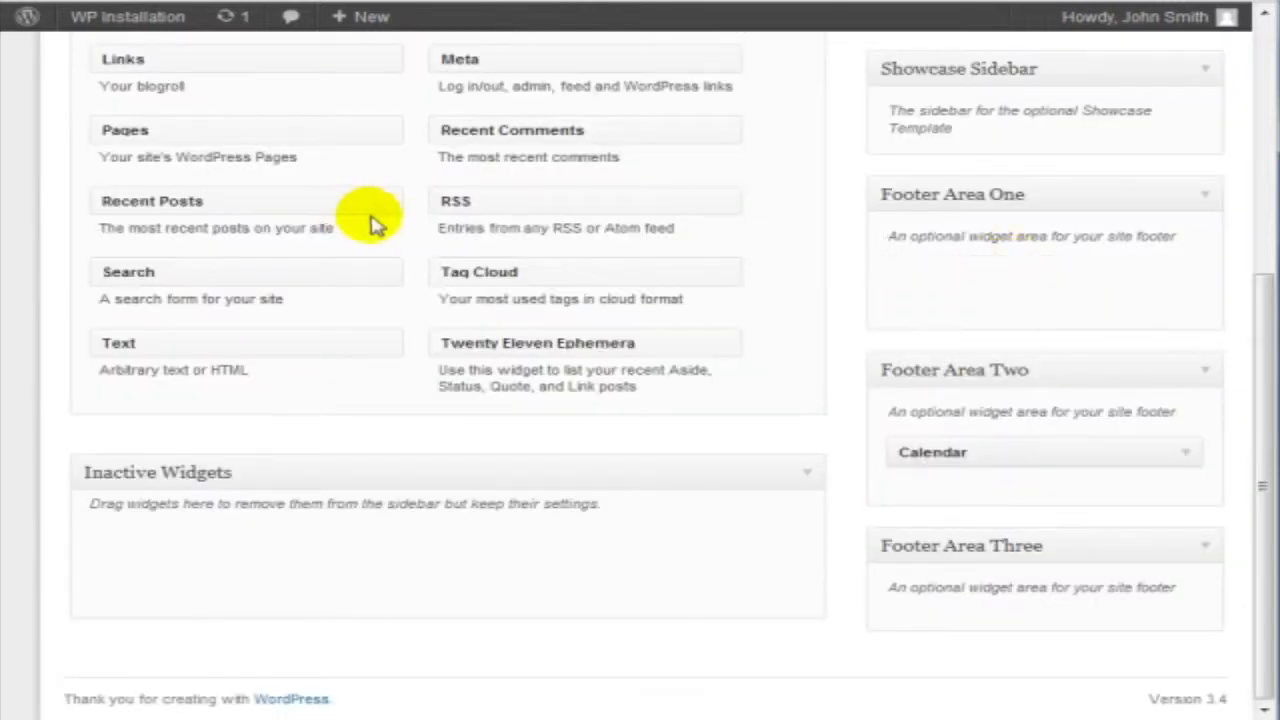
pyautogui.scroll(4, 890, 290)
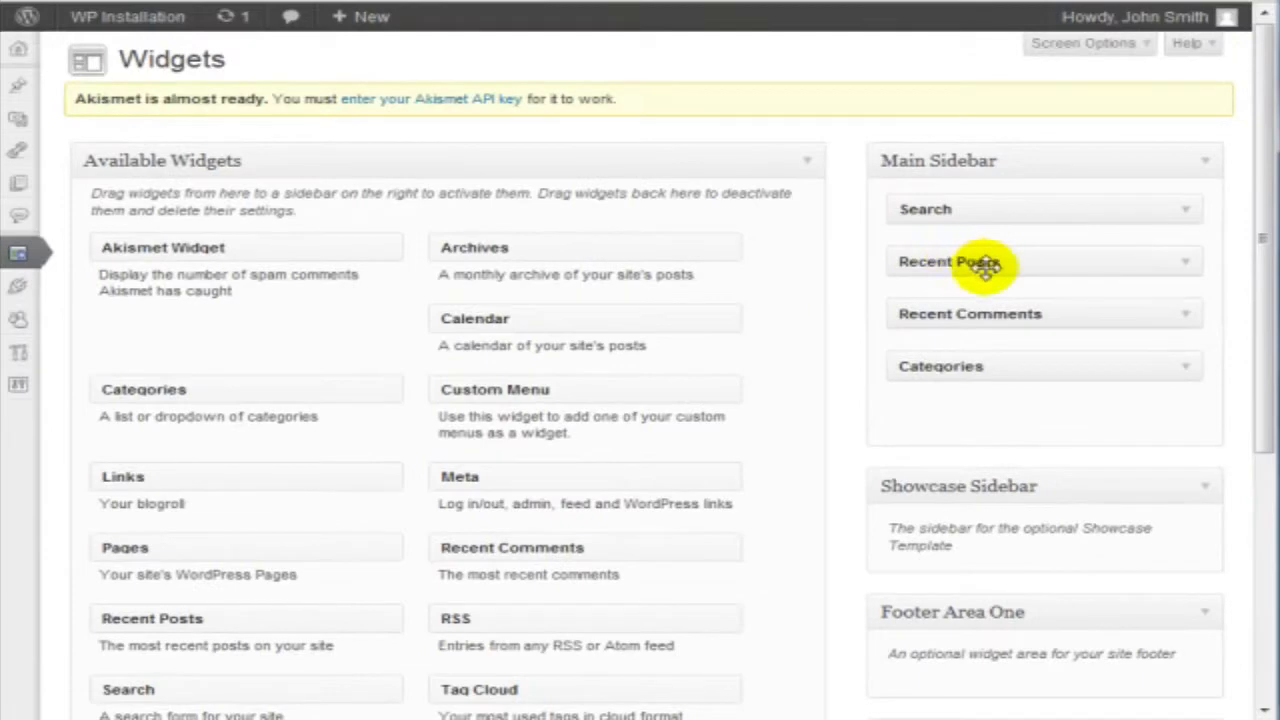
pyautogui.moveTo(985, 265); pyautogui.dragTo(1005, 530)
pyautogui.scroll(-4, 1000, 526)
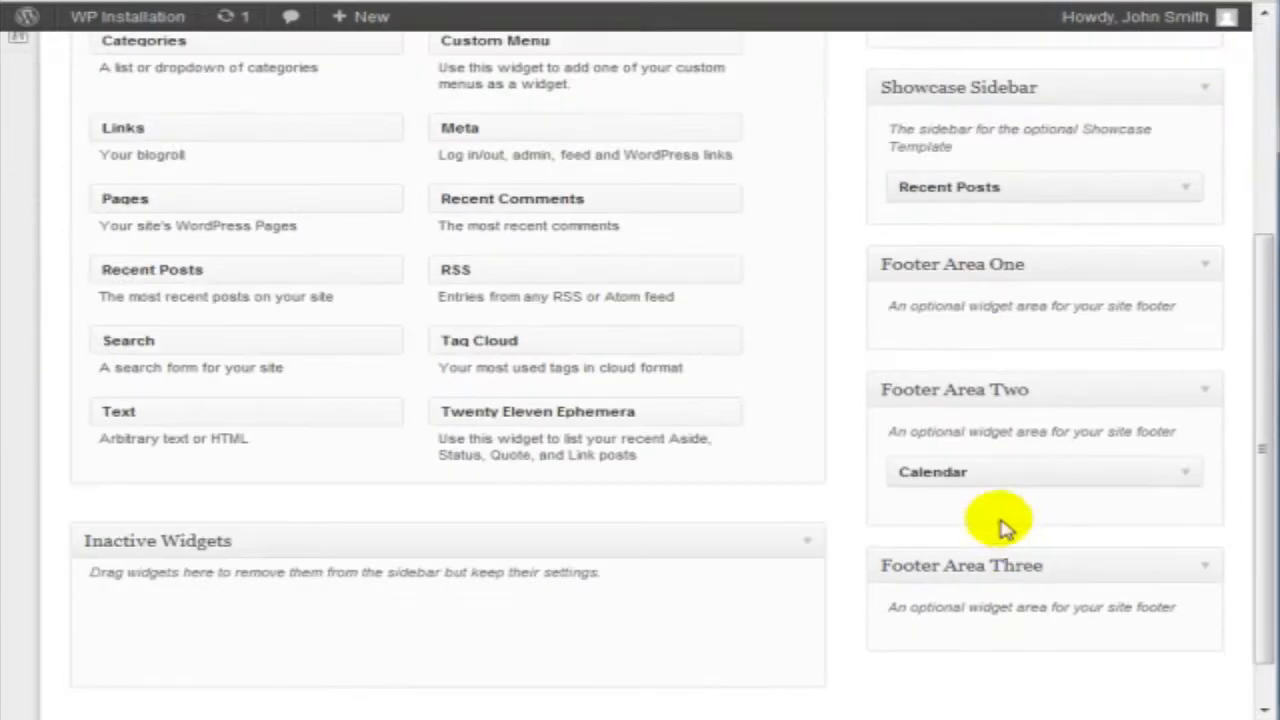
pyautogui.moveTo(1023, 191); pyautogui.dragTo(1023, 297)
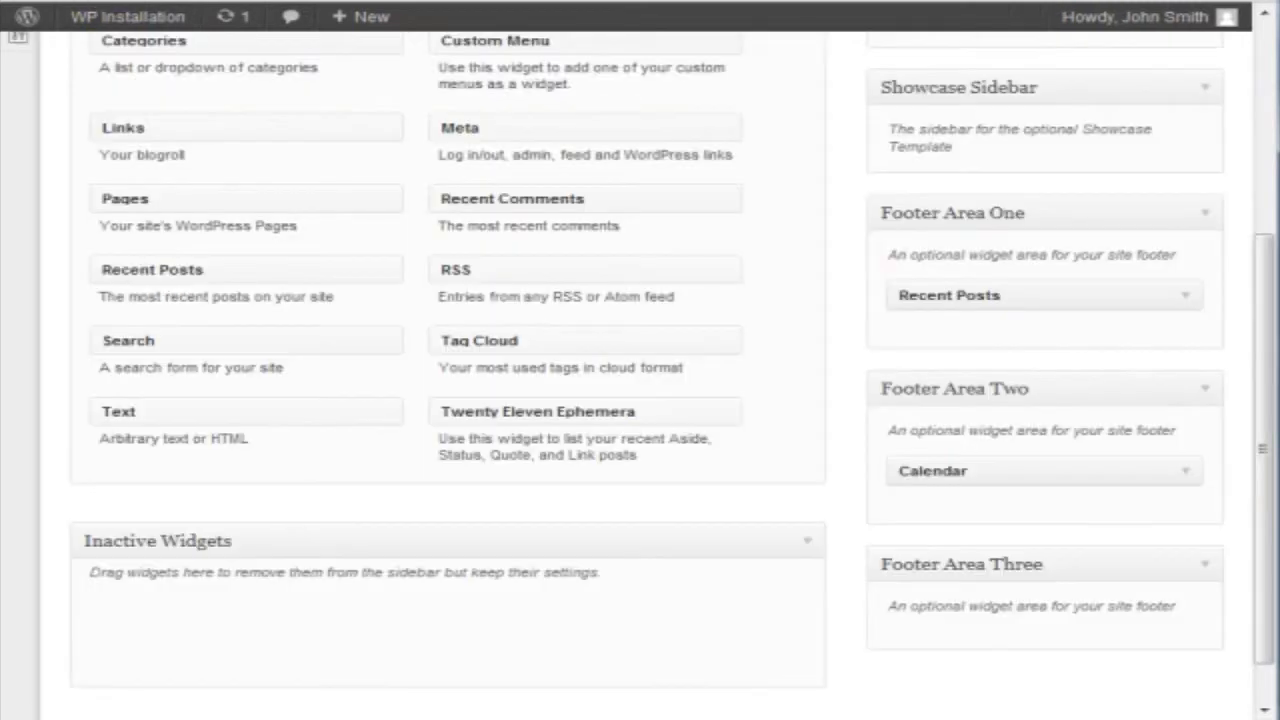
# Step: Move the Recent Posts widget back to the end of the Main Sidebar and remove the Calendar widget from Footer Area Two
pyautogui.scroll(5, 972, 406)
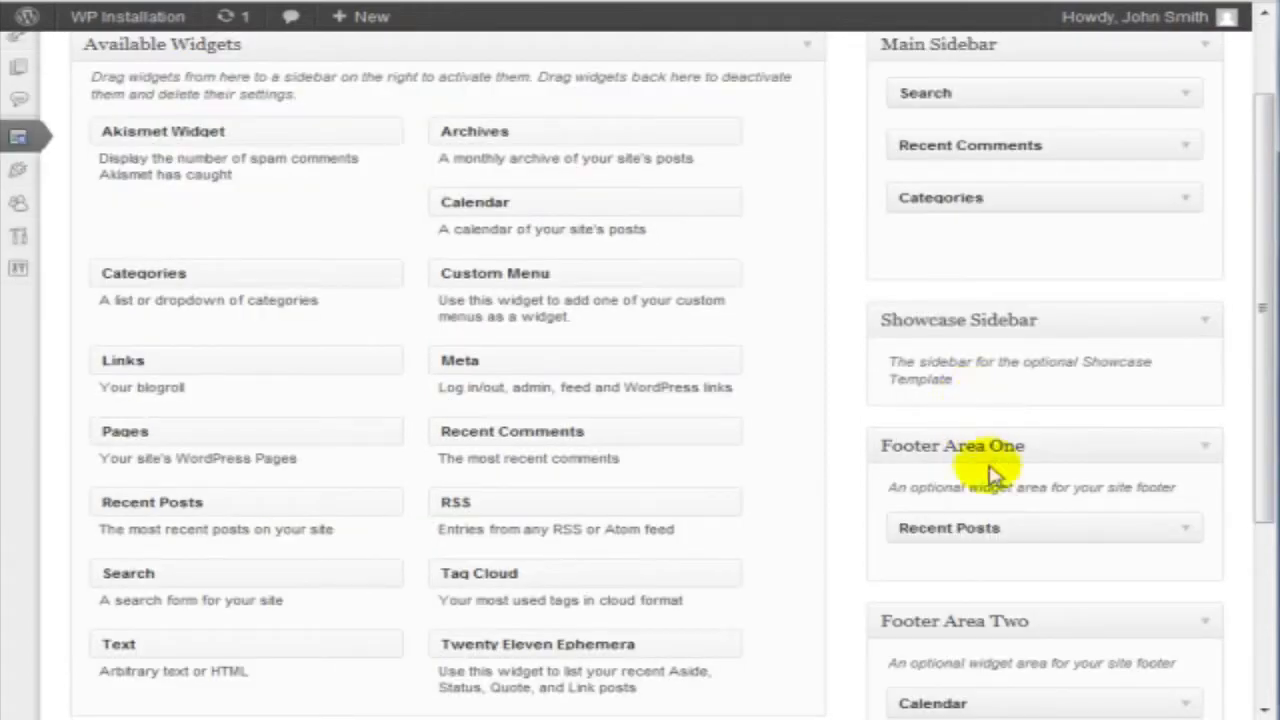
pyautogui.moveTo(1034, 526); pyautogui.dragTo(1060, 268)
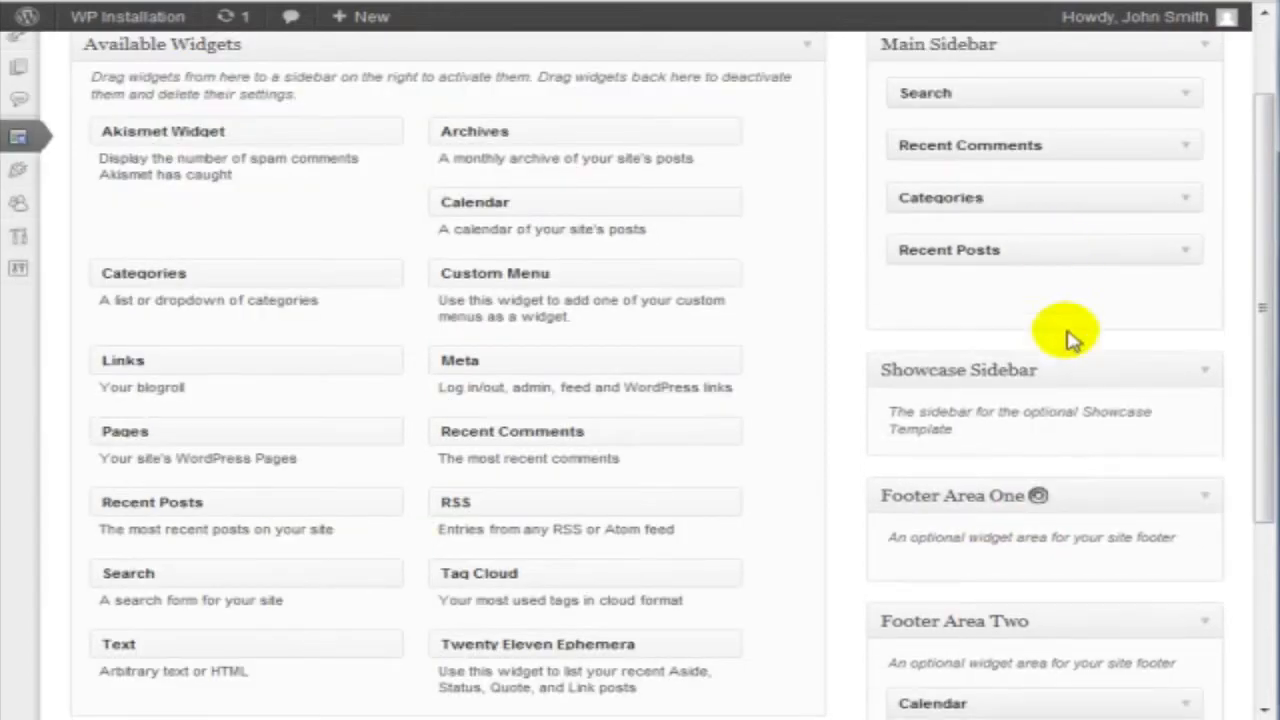
pyautogui.scroll(-4, 1075, 345)
pyautogui.moveTo(1004, 472); pyautogui.dragTo(449, 300)
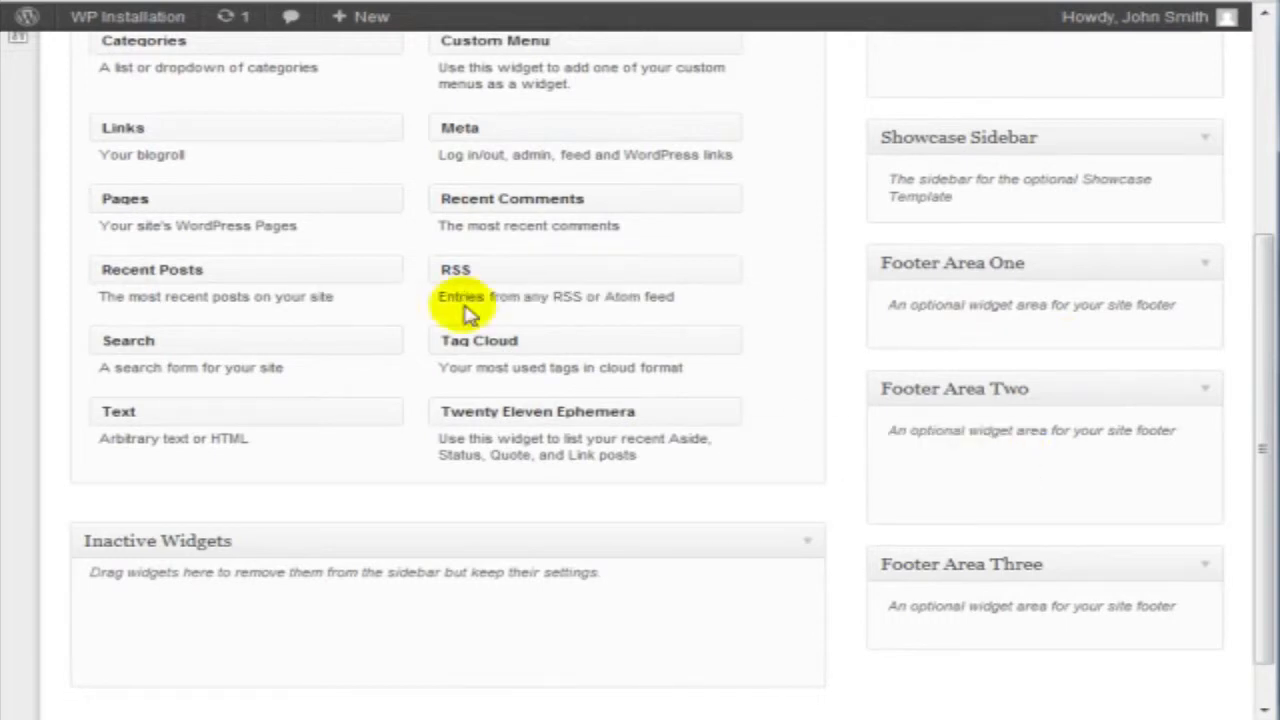
# Step: Review the Main Sidebar, Showcase Sidebar, footer areas and available widgets, comparing them with the sidebar and footer on the live blog
pyautogui.scroll(6, 891, 306)
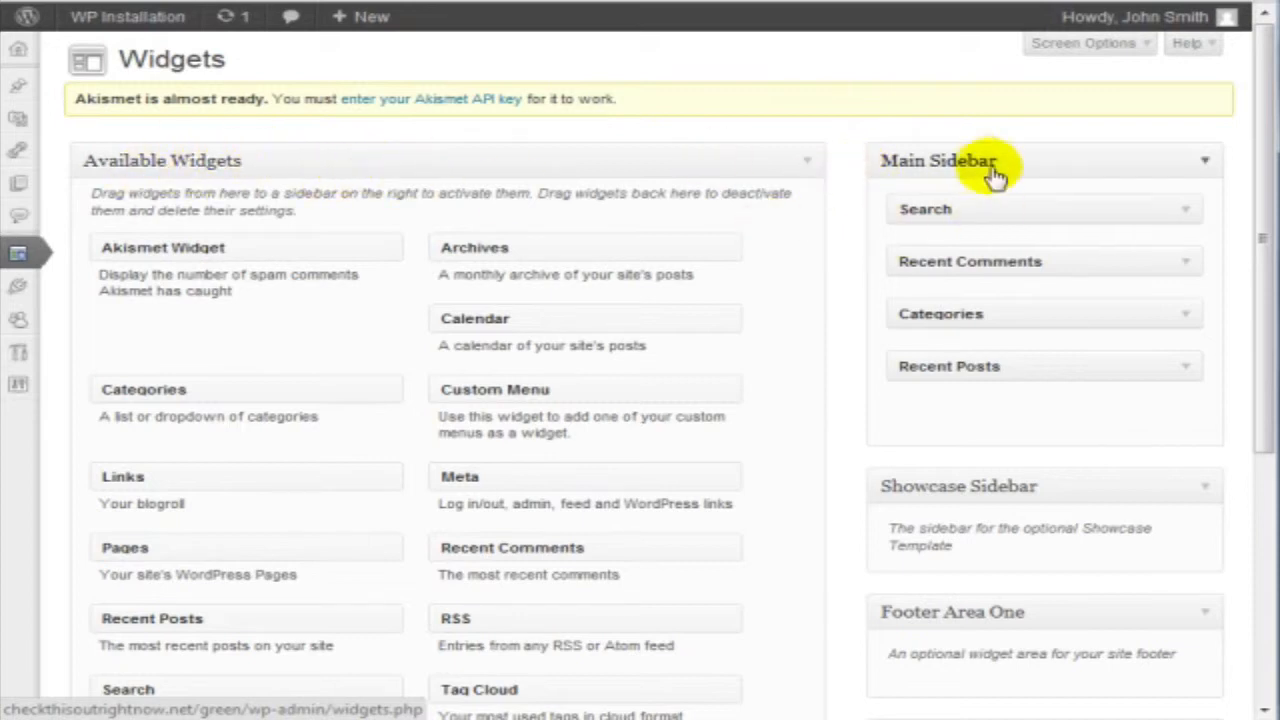
pyautogui.scroll(-2, 973, 168)
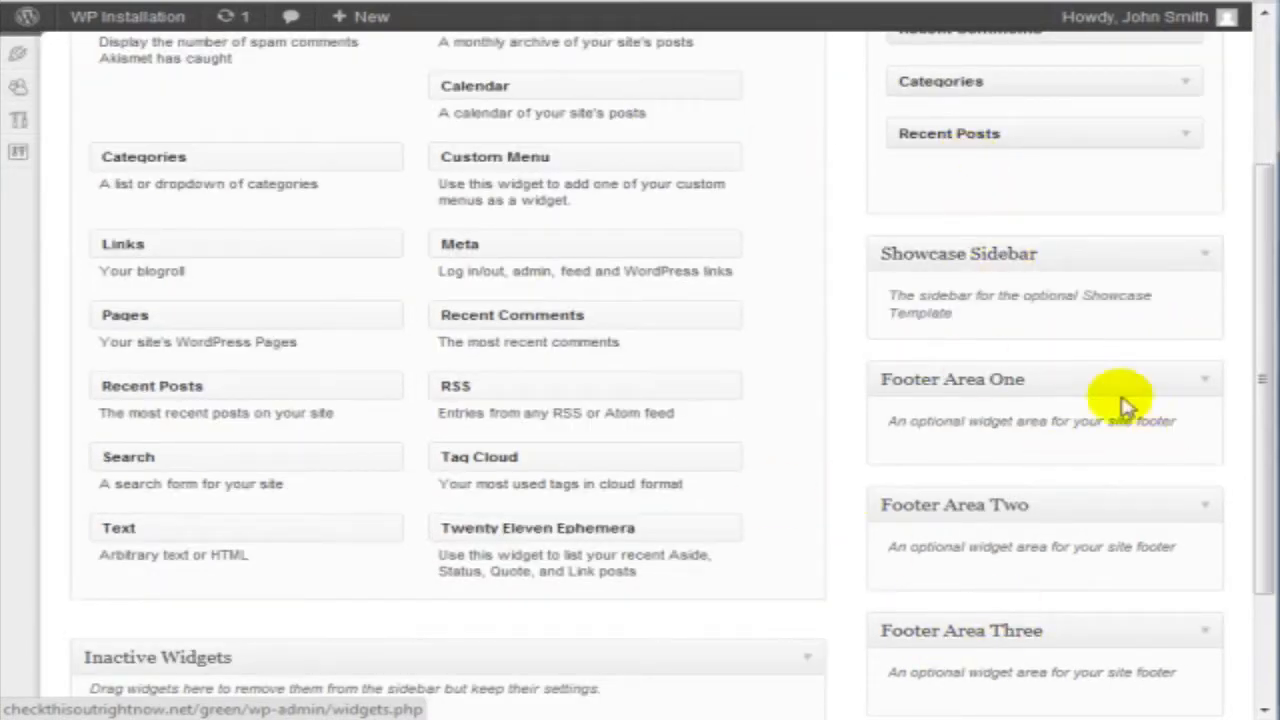
pyautogui.scroll(2, 928, 338)
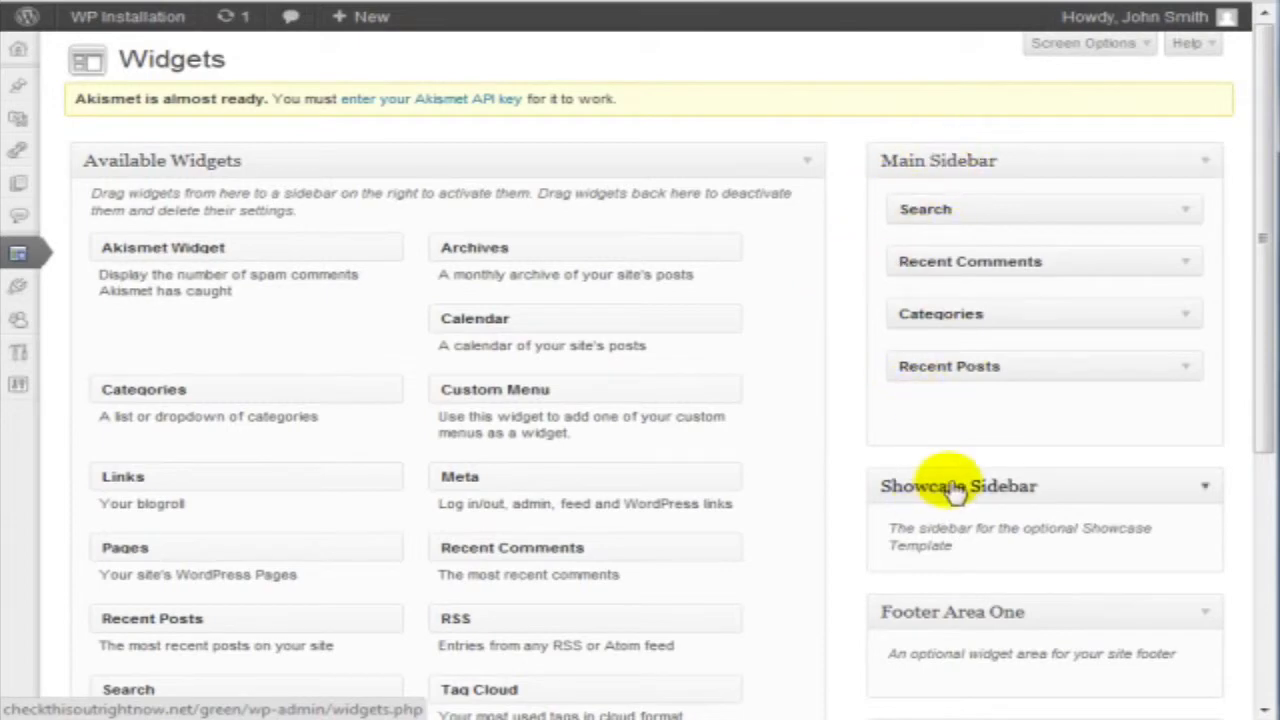
pyautogui.scroll(-4, 950, 485)
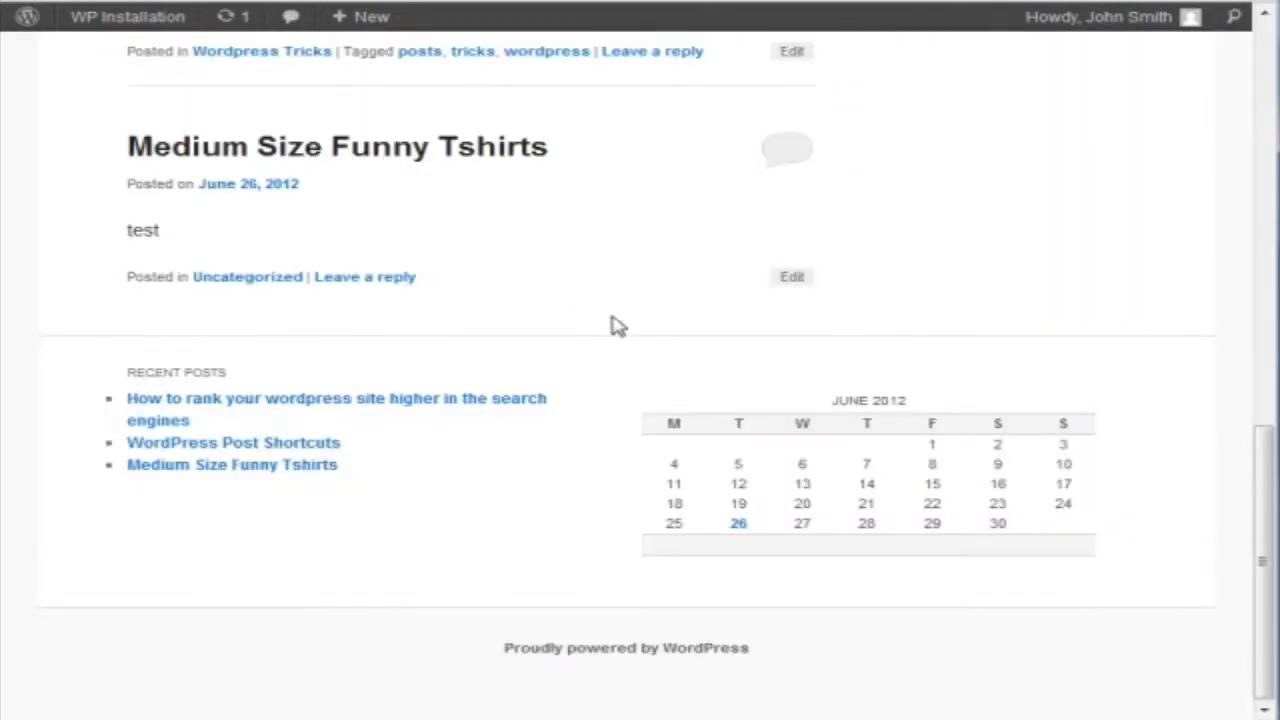
pyautogui.scroll(15, 612, 310)
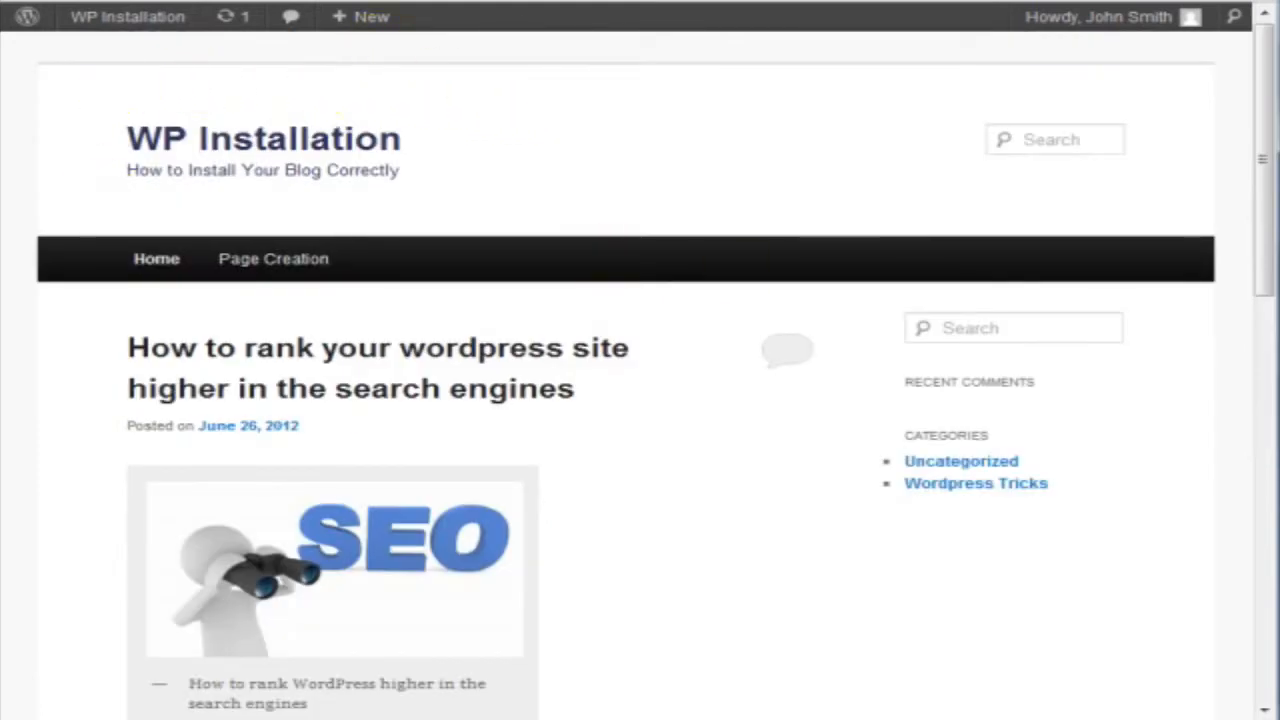
pyautogui.scroll(-15, 955, 278)
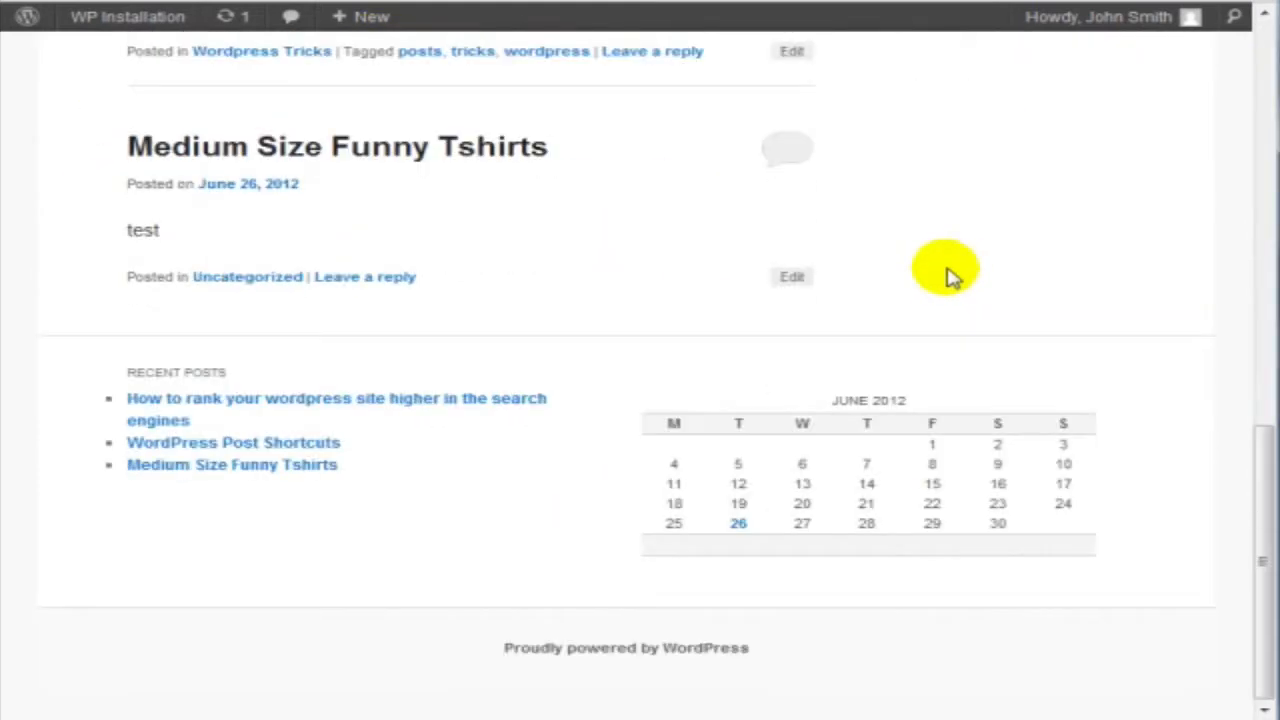
pyautogui.middleClick(840, 337)
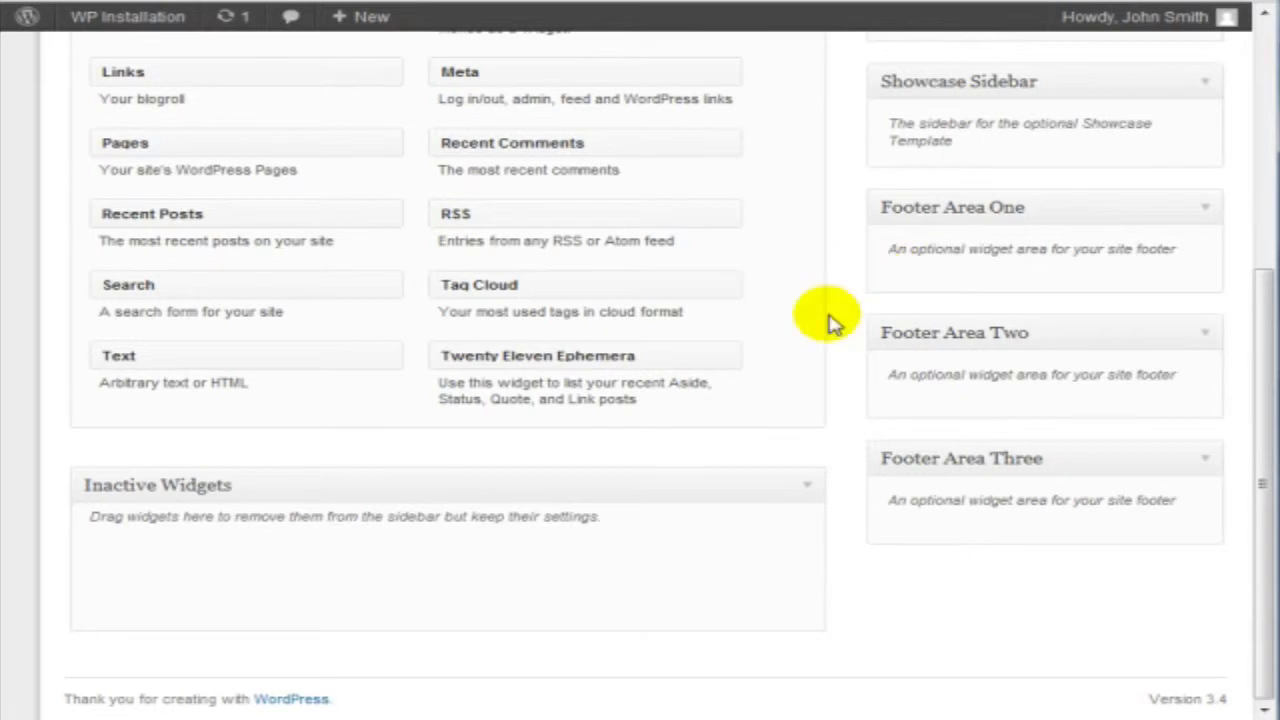
pyautogui.scroll(2, 830, 322)
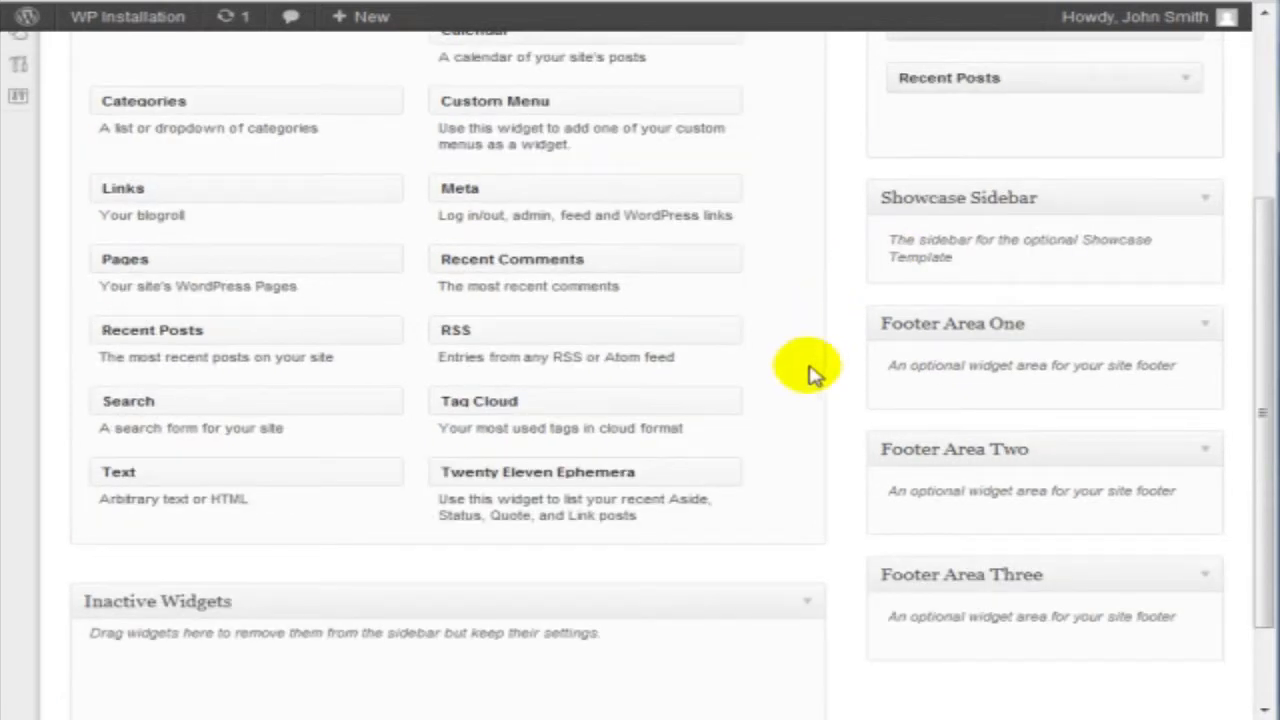
pyautogui.scroll(3, 810, 370)
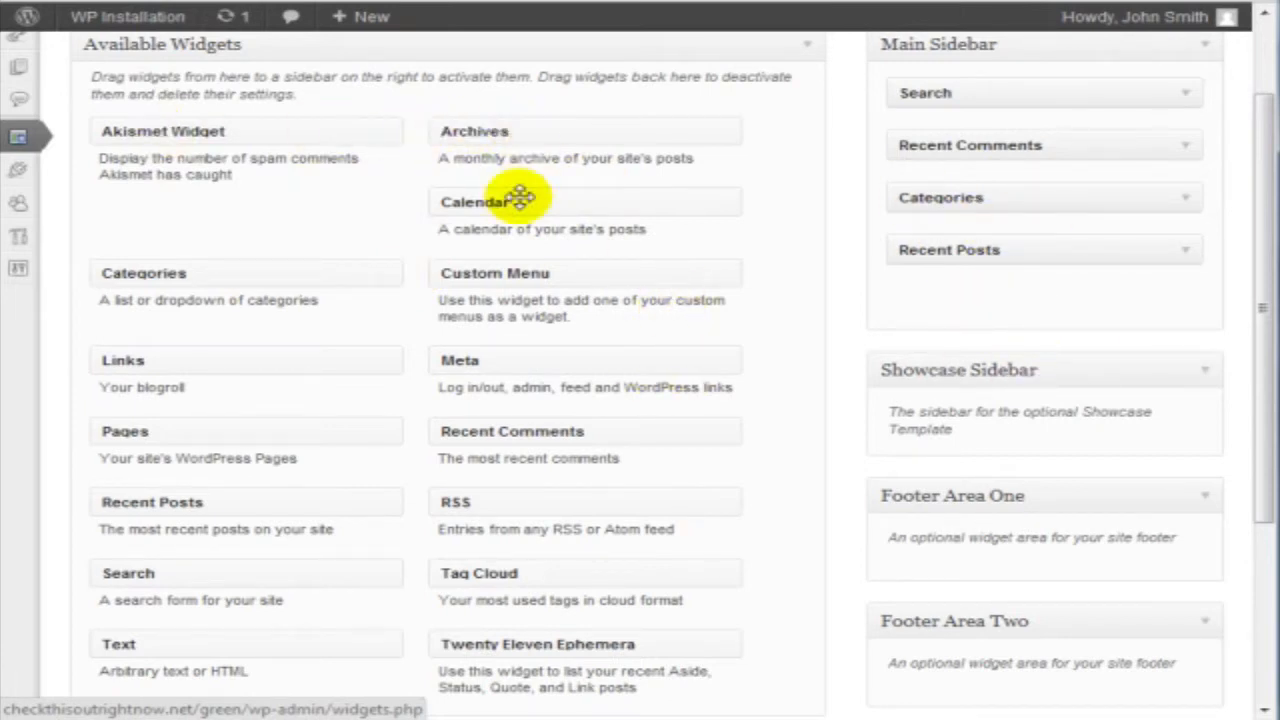
# Step: Add the Text widget from the available widgets to Footer Area One and collapse its settings with the title and content blank
pyautogui.scroll(-2, 277, 183)
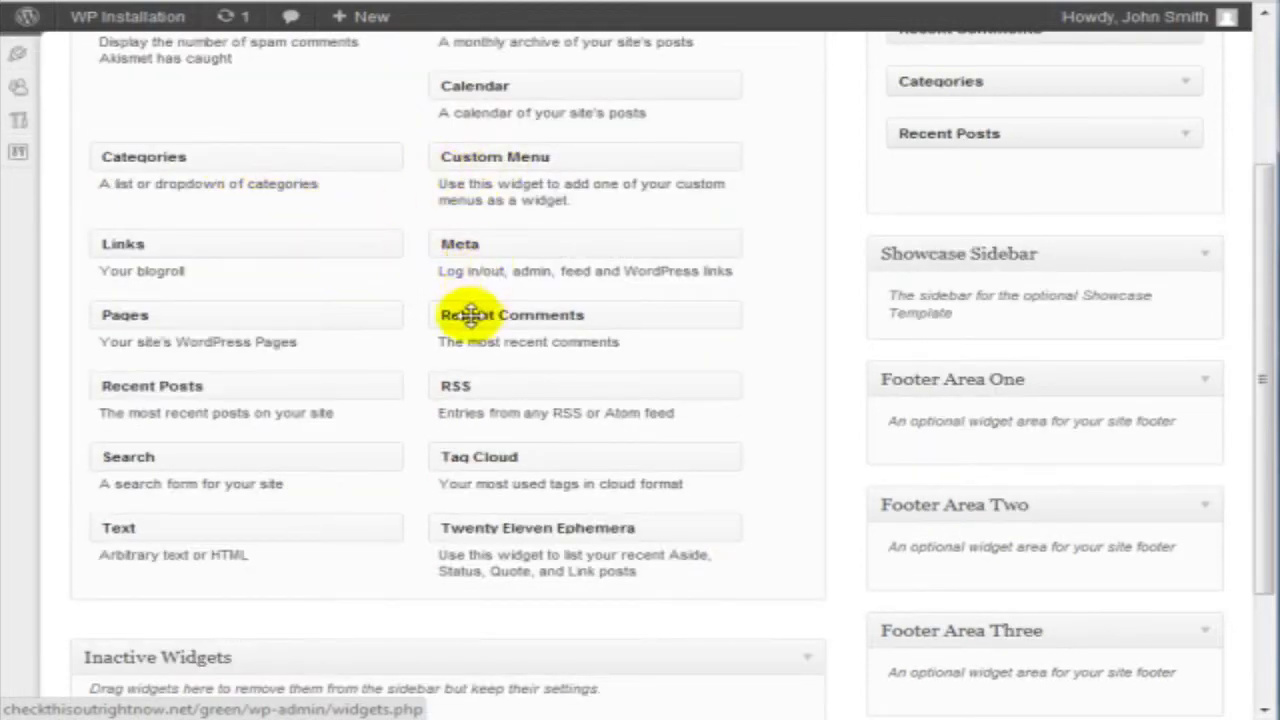
pyautogui.scroll(-2, 280, 310)
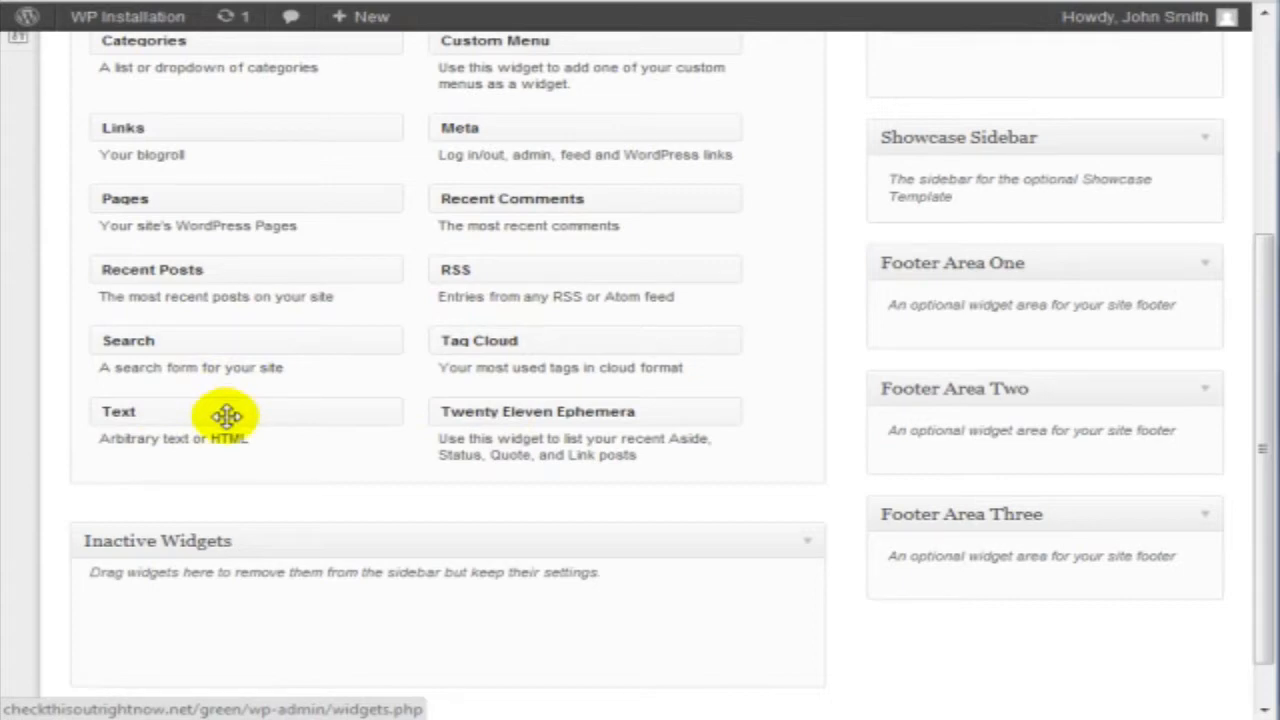
pyautogui.scroll(2, 234, 420)
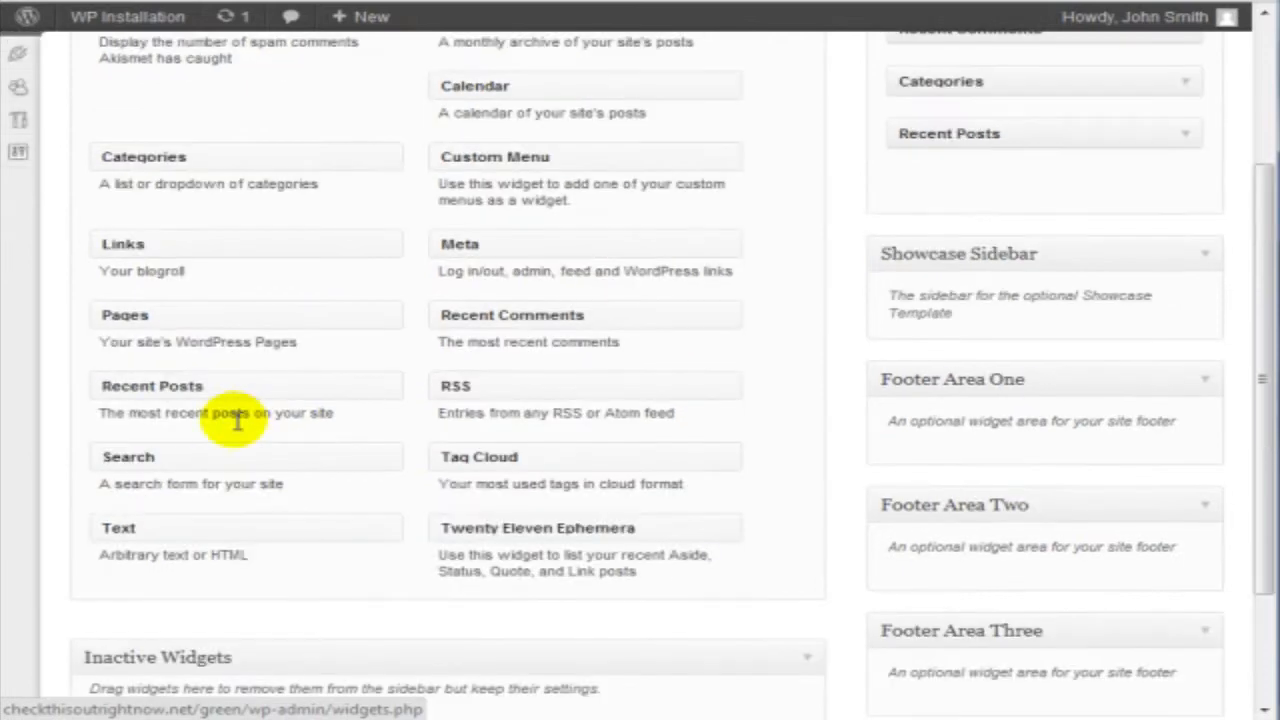
pyautogui.scroll(-2, 234, 420)
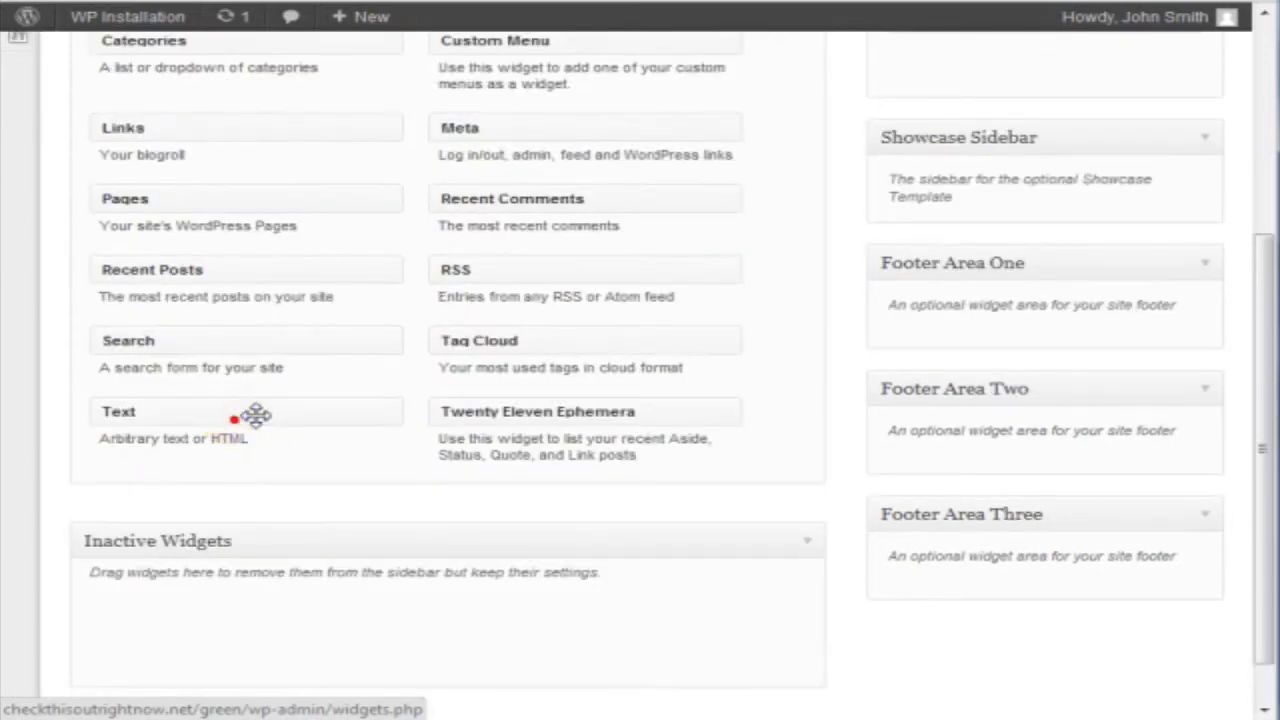
pyautogui.moveTo(255, 415); pyautogui.dragTo(1029, 363)
pyautogui.scroll(-2, 1190, 436)
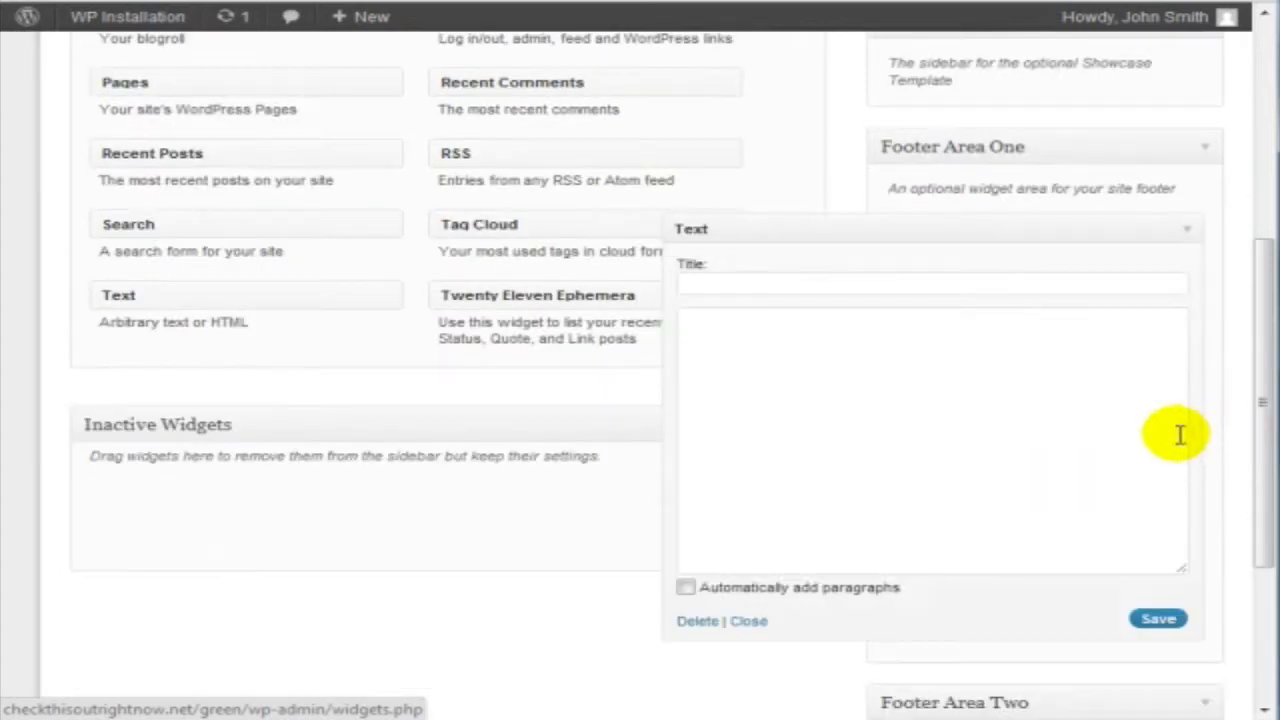
pyautogui.click(1105, 430)
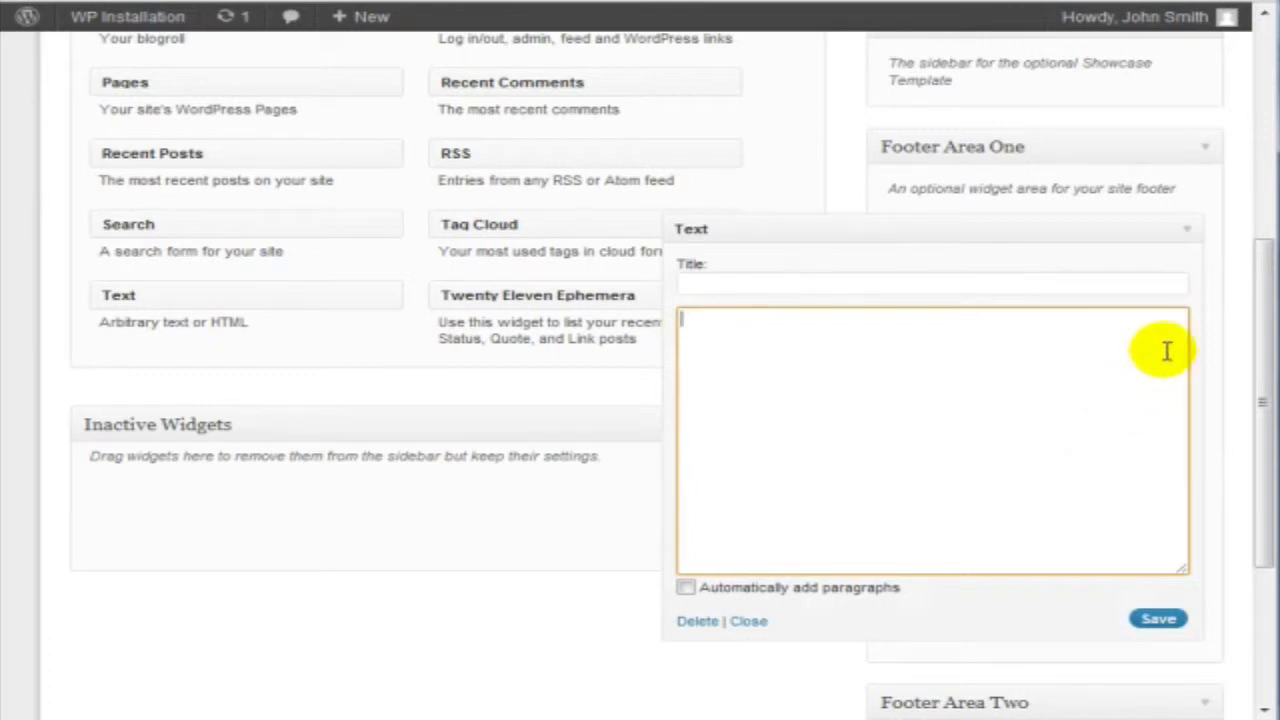
pyautogui.click(1189, 232)
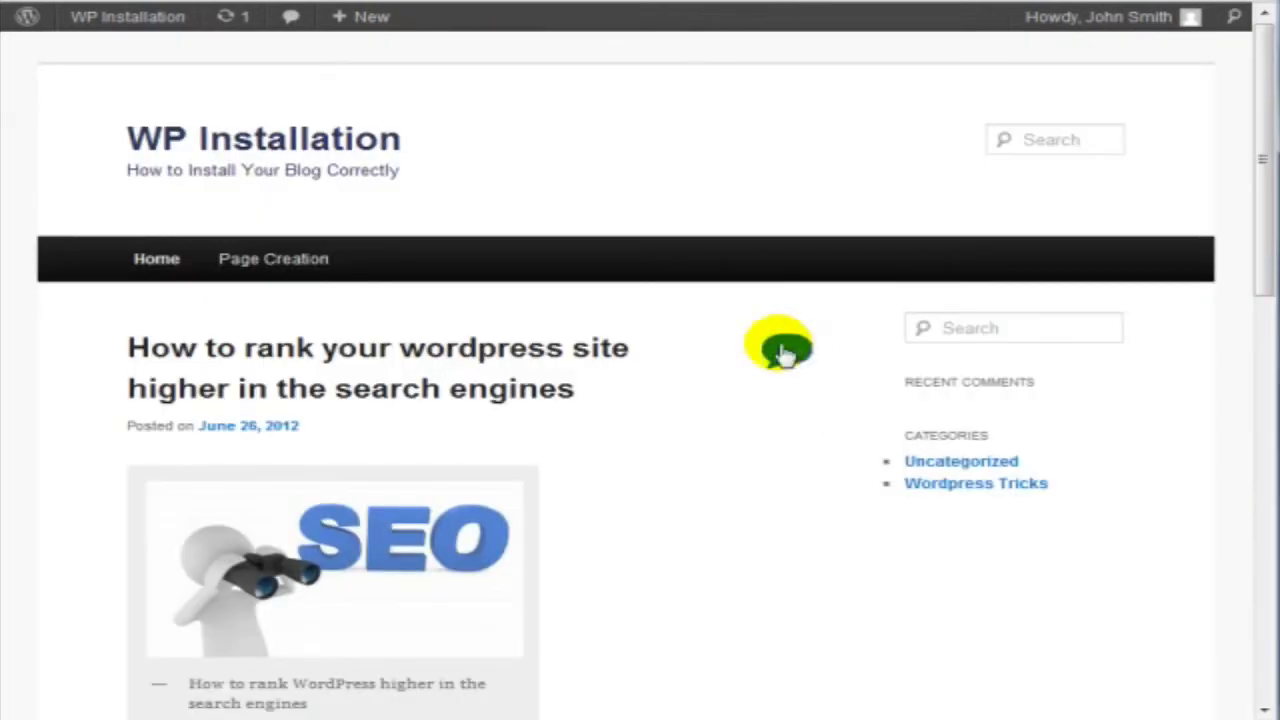
# Step: Look over the sidebar of the live blog's home page, from the search box down past the categories
pyautogui.scroll(-5, 783, 352)
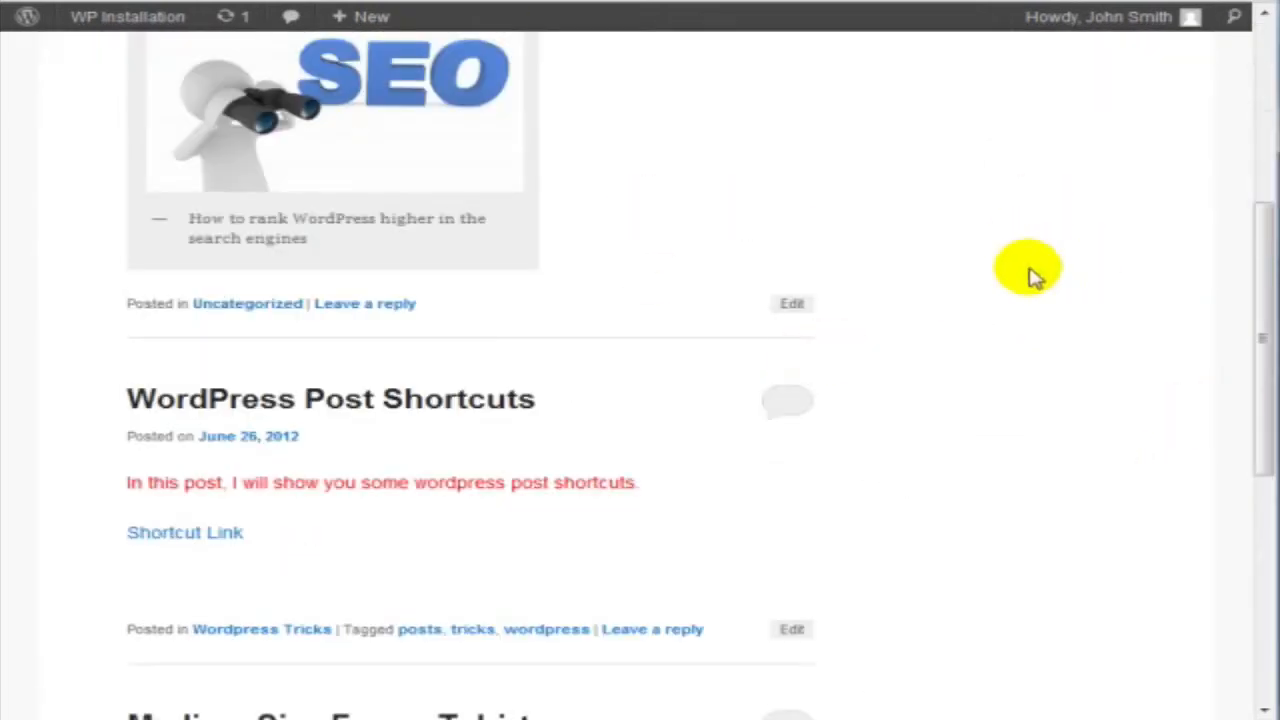
pyautogui.scroll(5, 1030, 270)
pyautogui.scroll(-3, 1040, 400)
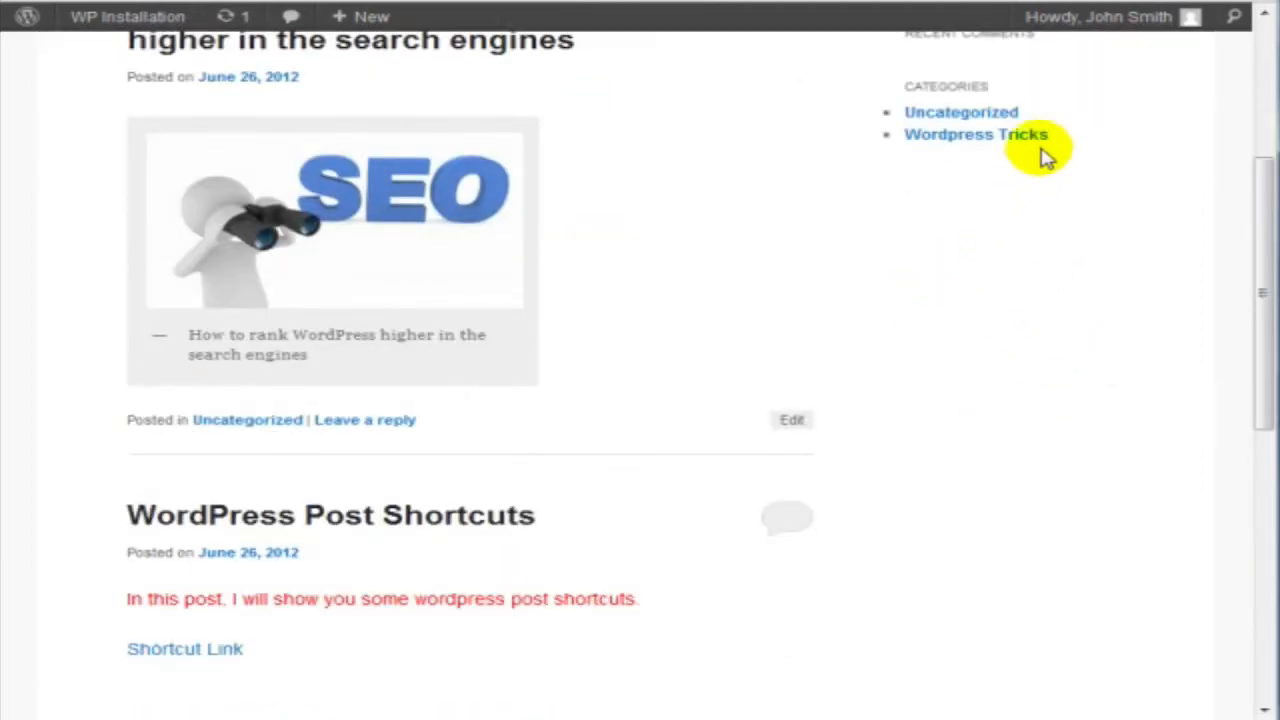
pyautogui.scroll(1, 1040, 158)
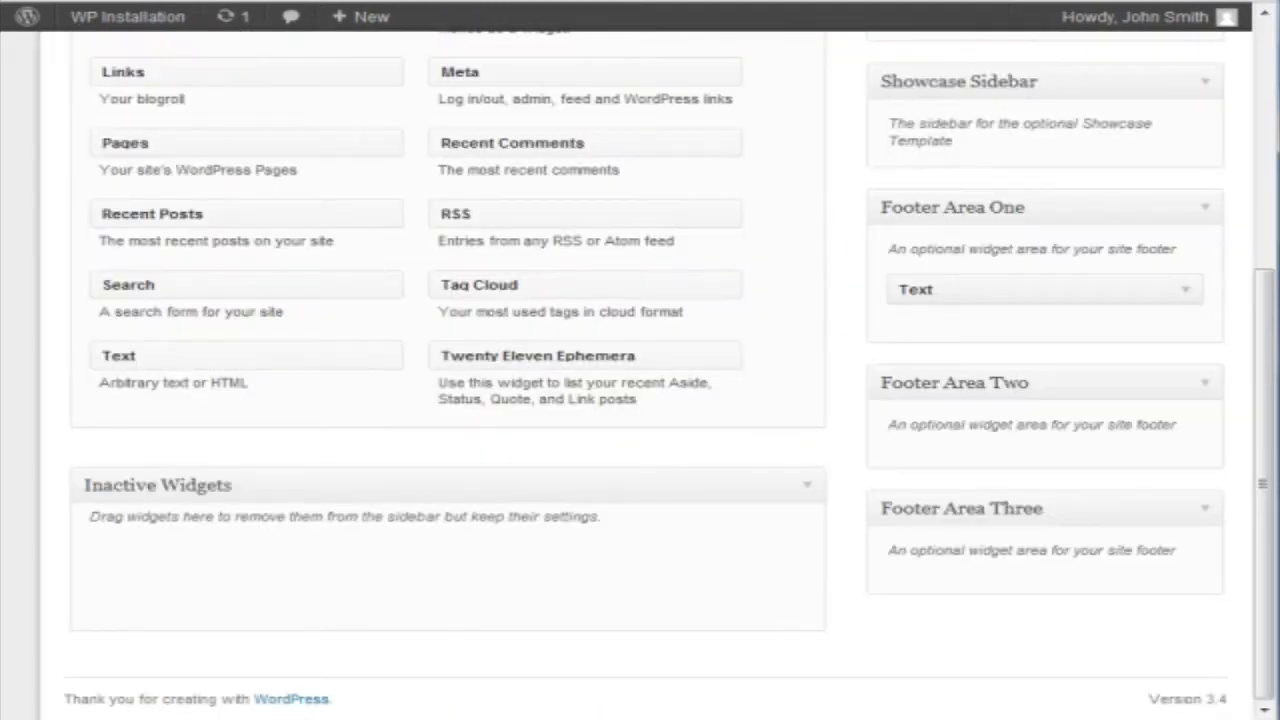
# Step: Reopen the Text widget in Footer Area One, save it with blank content and close its settings
pyautogui.click(1185, 290)
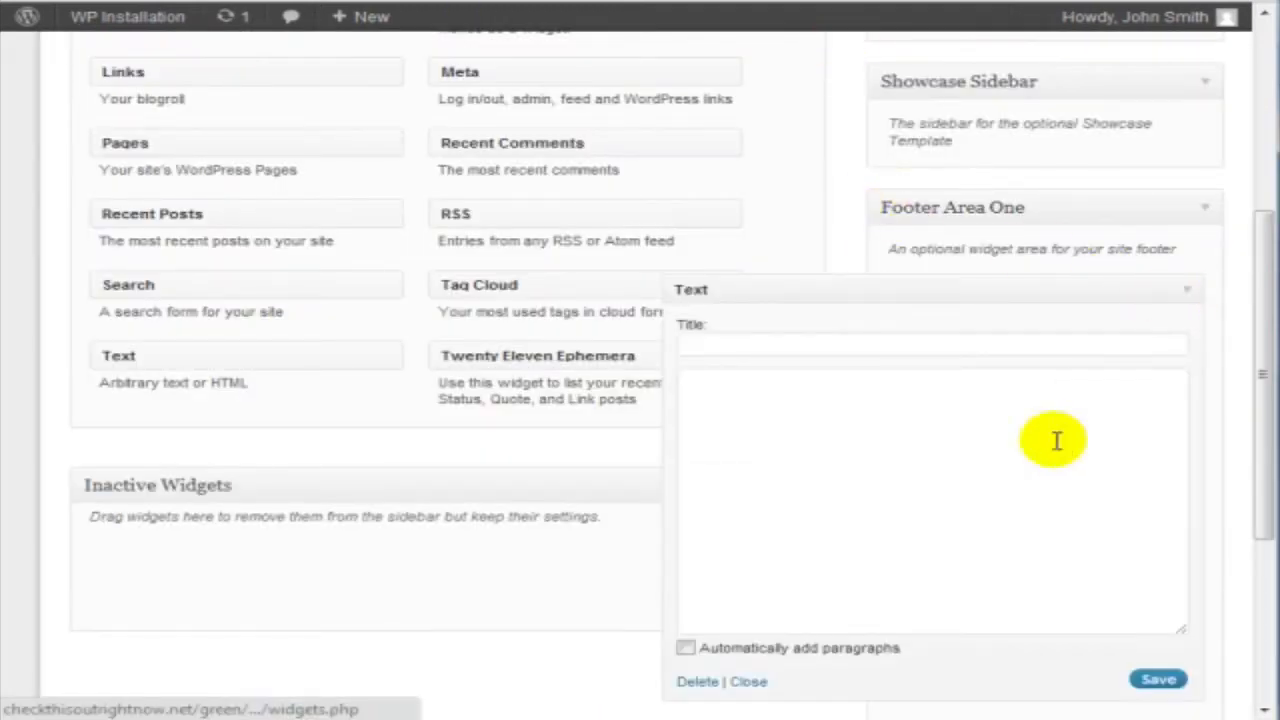
pyautogui.click(738, 443)
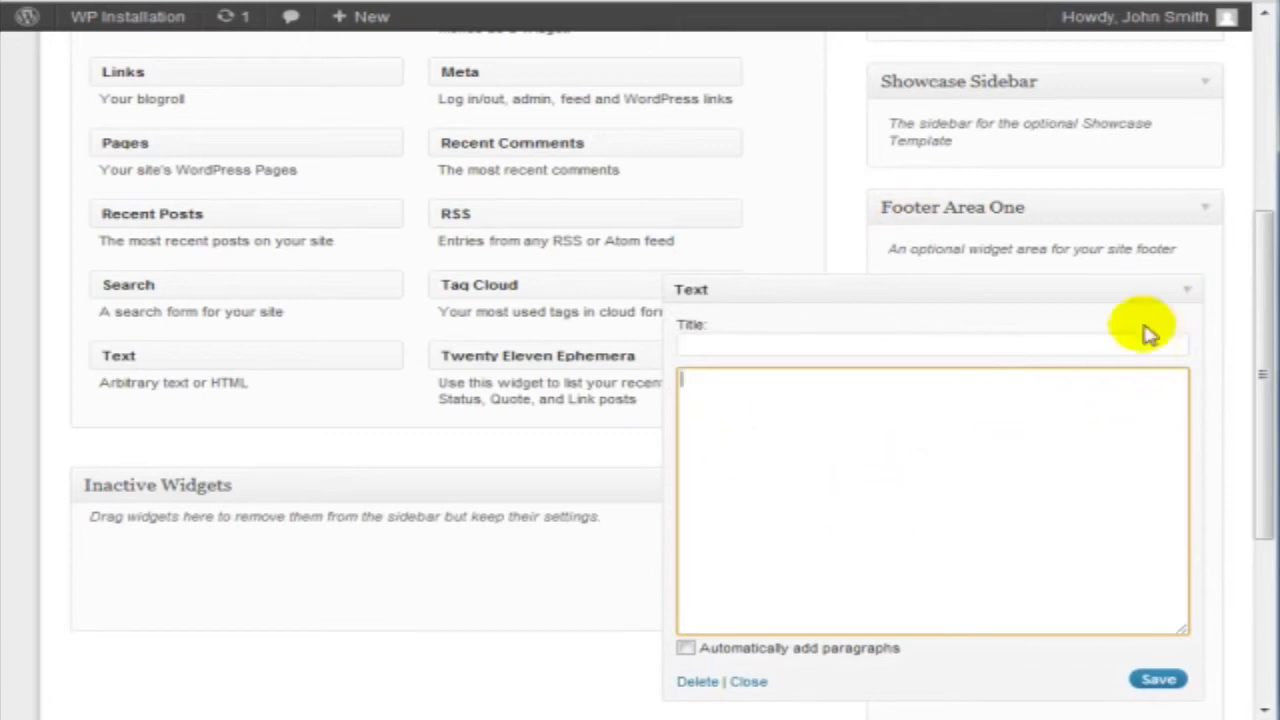
pyautogui.scroll(-2, 1165, 420)
pyautogui.click(1160, 561)
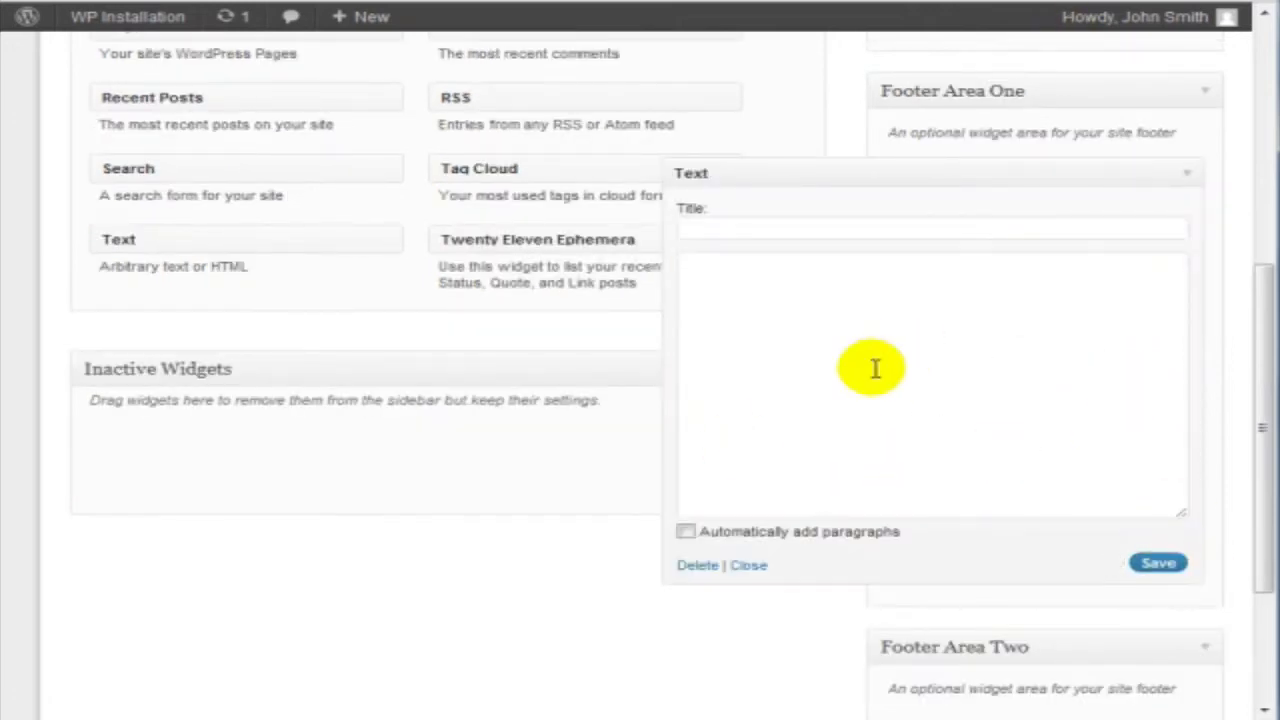
pyautogui.click(750, 566)
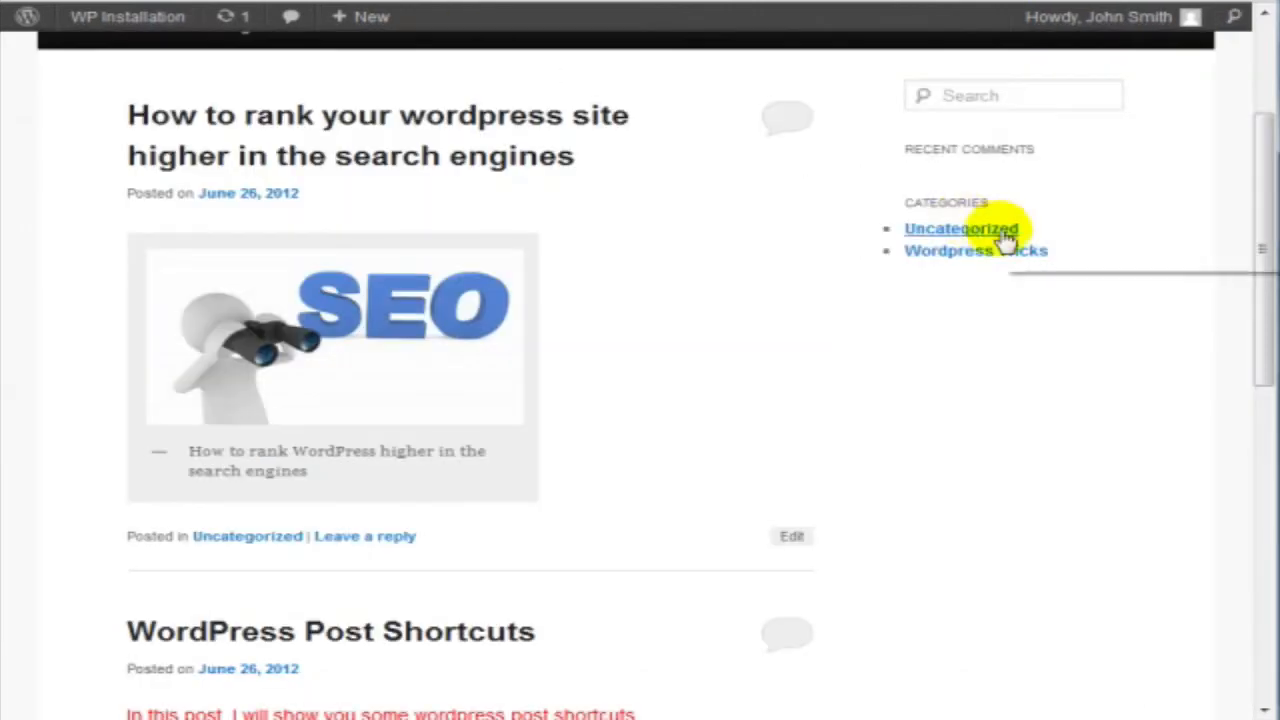
# Step: Review the live blog's sidebar space and footer, and return to the overview of available widgets and the Main Sidebar
pyautogui.scroll(-3, 1006, 240)
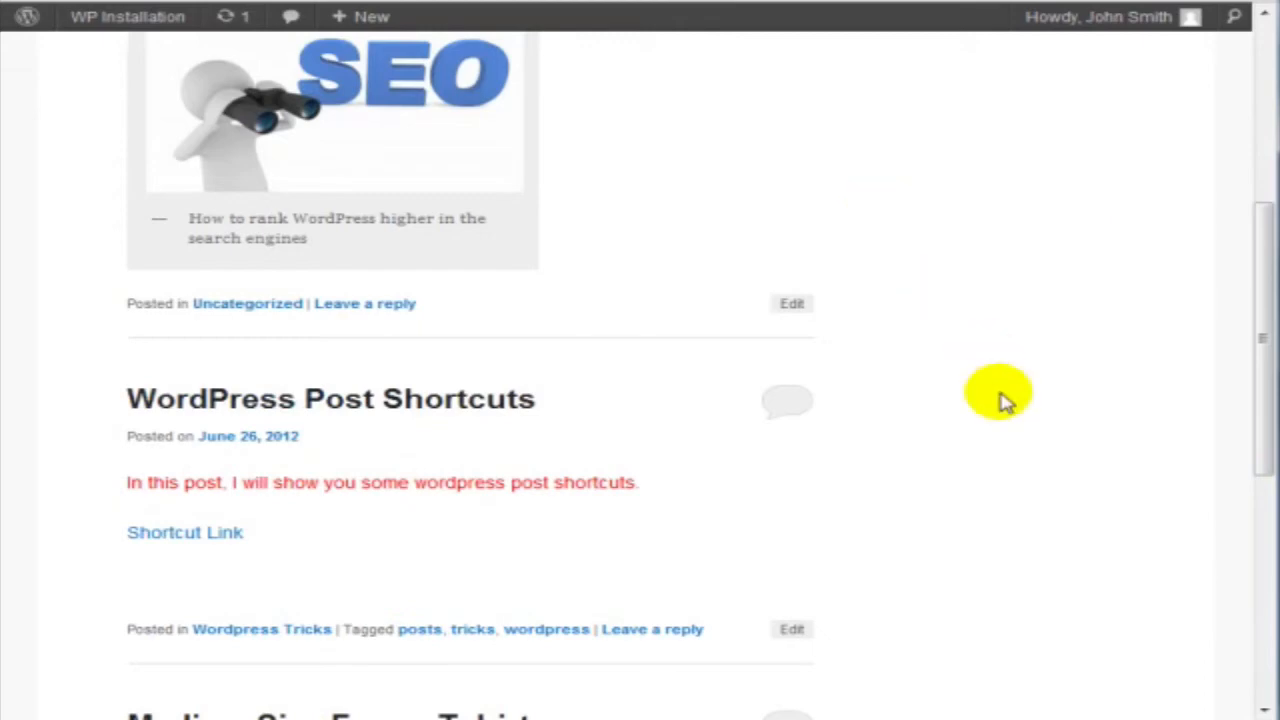
pyautogui.scroll(-5, 1000, 400)
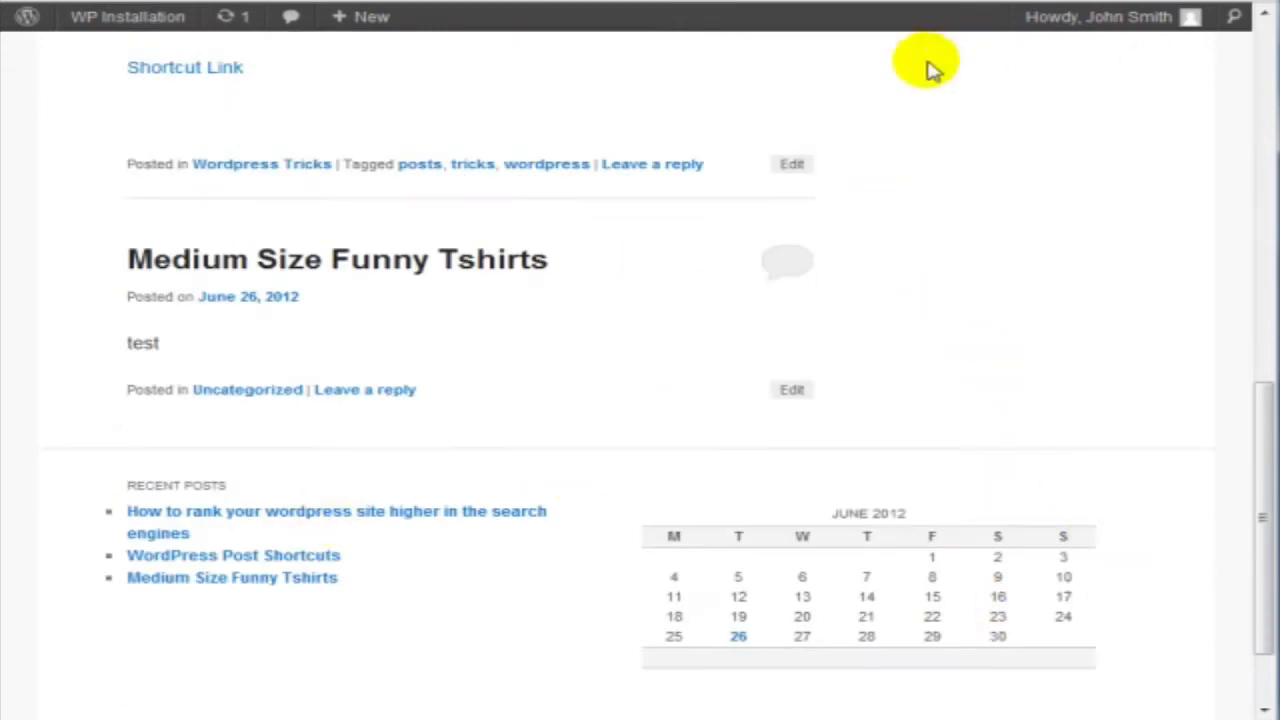
pyautogui.scroll(10, 837, 286)
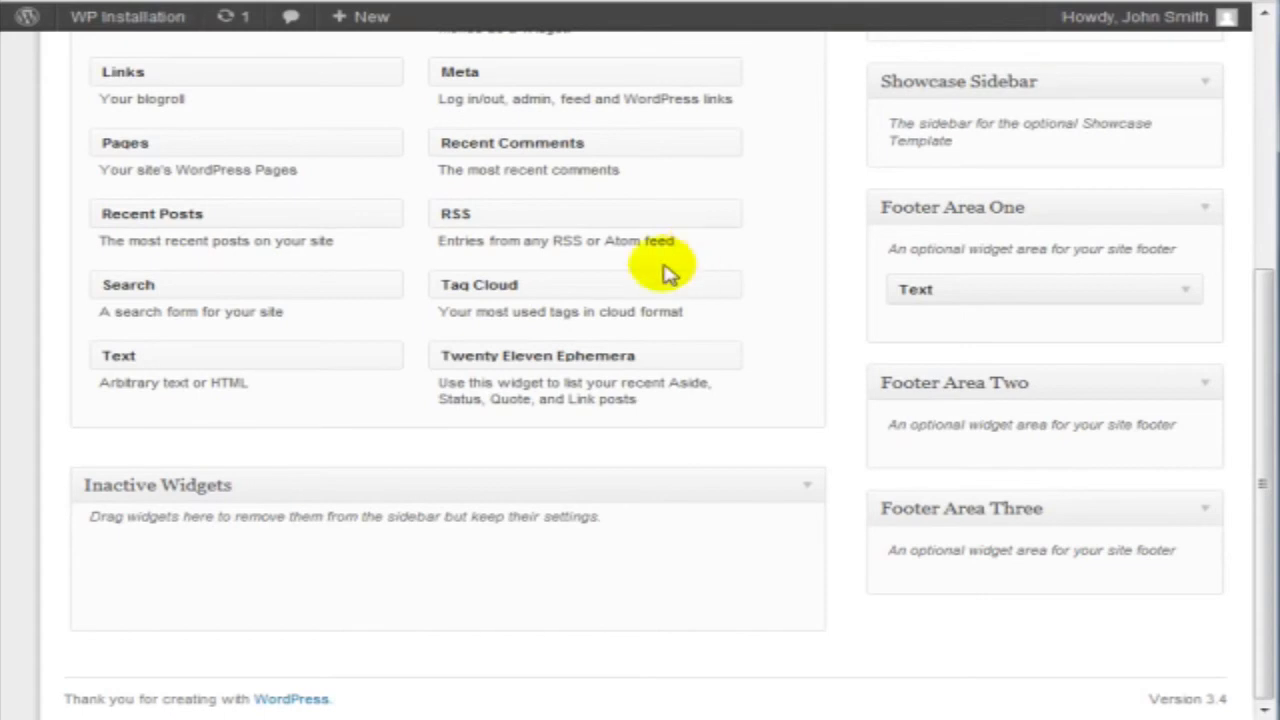
pyautogui.scroll(3, 663, 271)
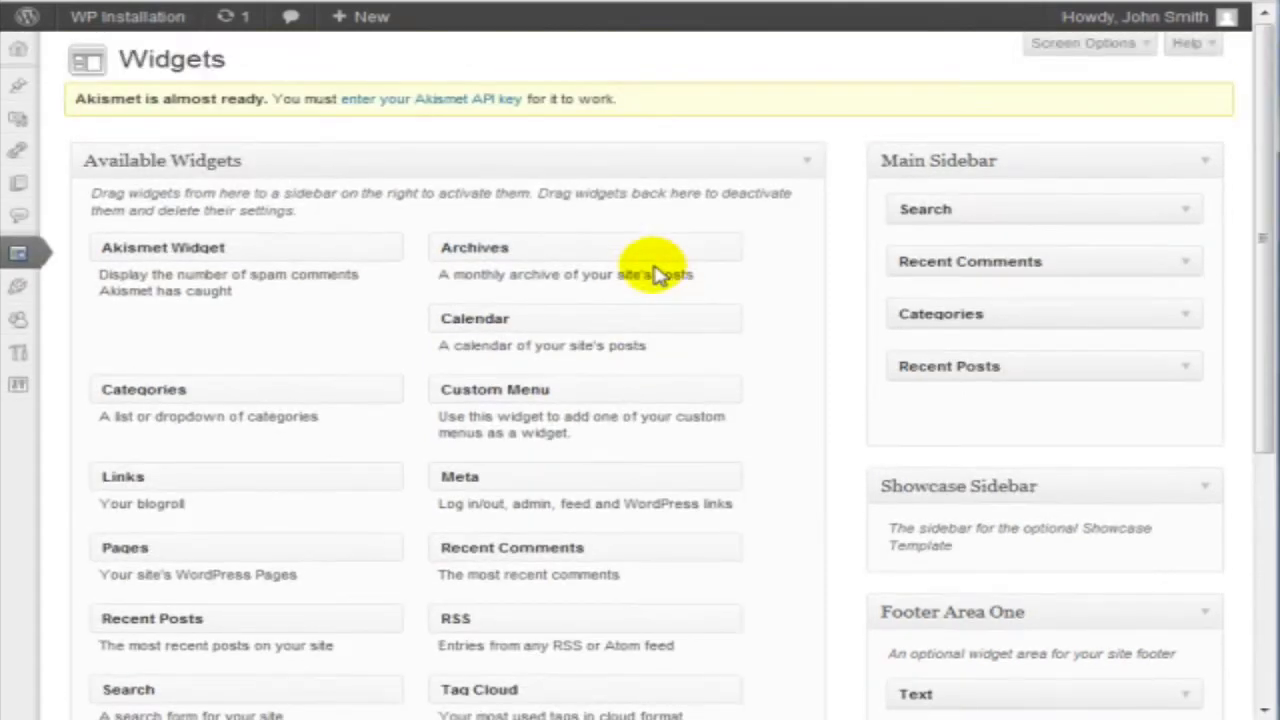